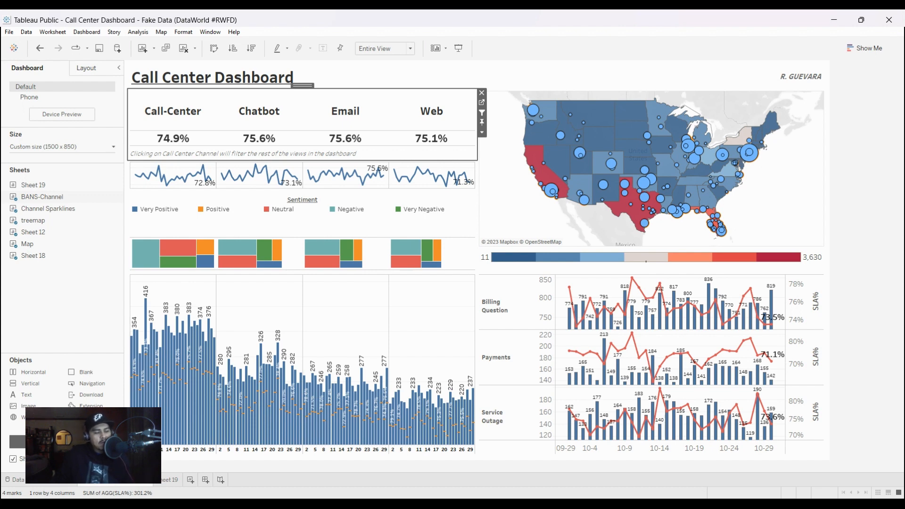
Step: Review the workbook's dashboard actions in the Actions dialog, moving it aside, and close it without changes
click(427, 410)
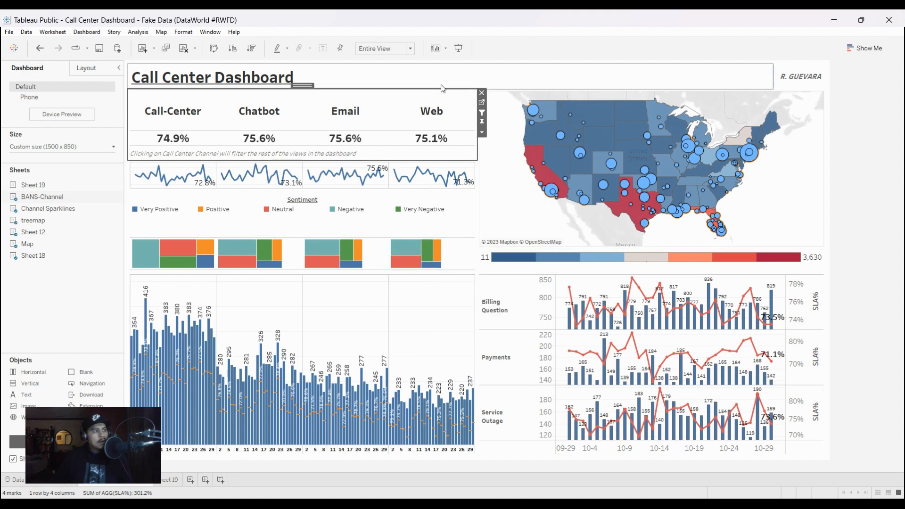
click(87, 33)
click(103, 56)
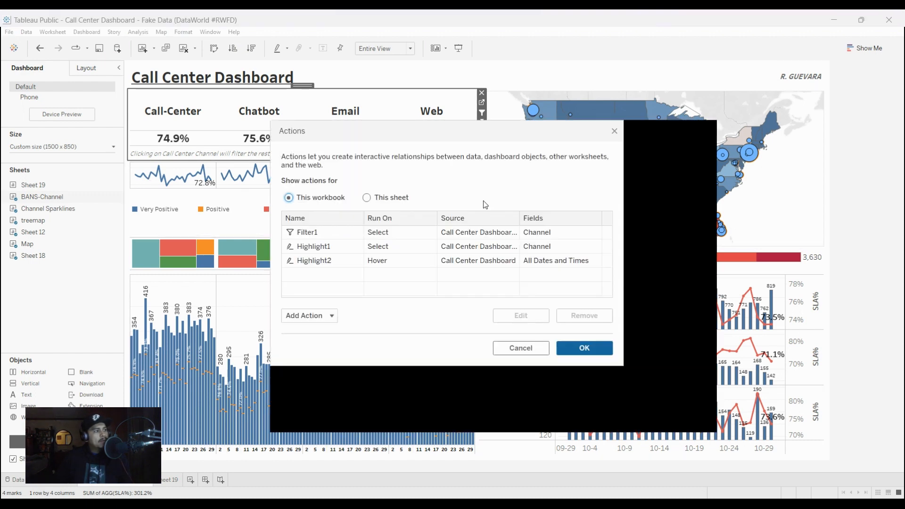
drag(531, 169, 726, 163)
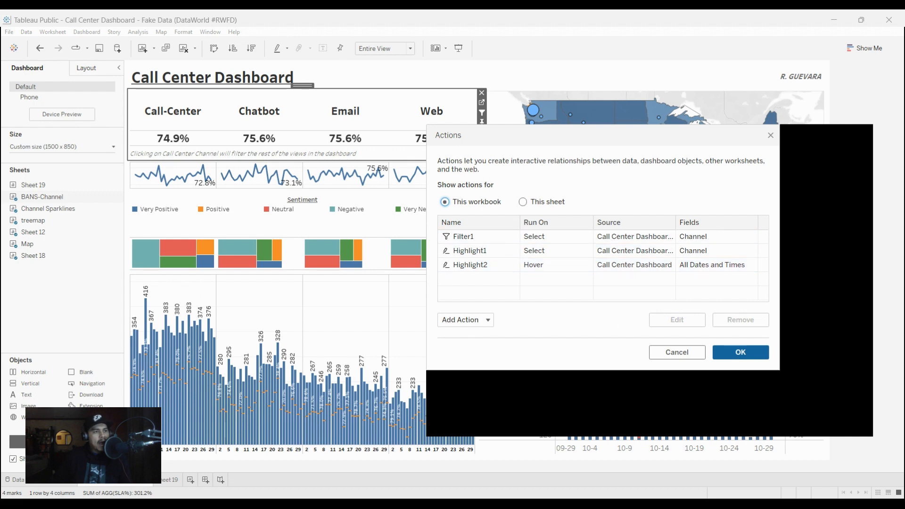
click(770, 135)
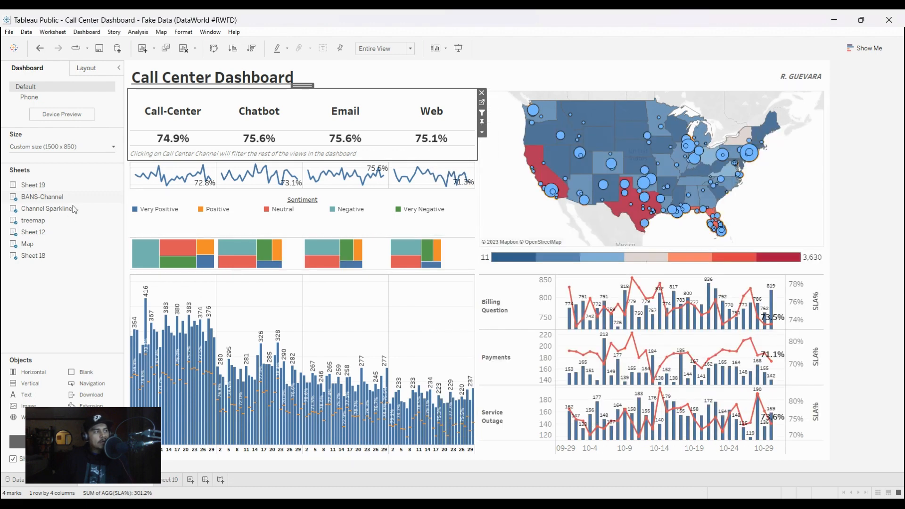
Step: Test the channel filter action by selecting Call-Center and then Email in the channel summary, clearing each selection
click(211, 143)
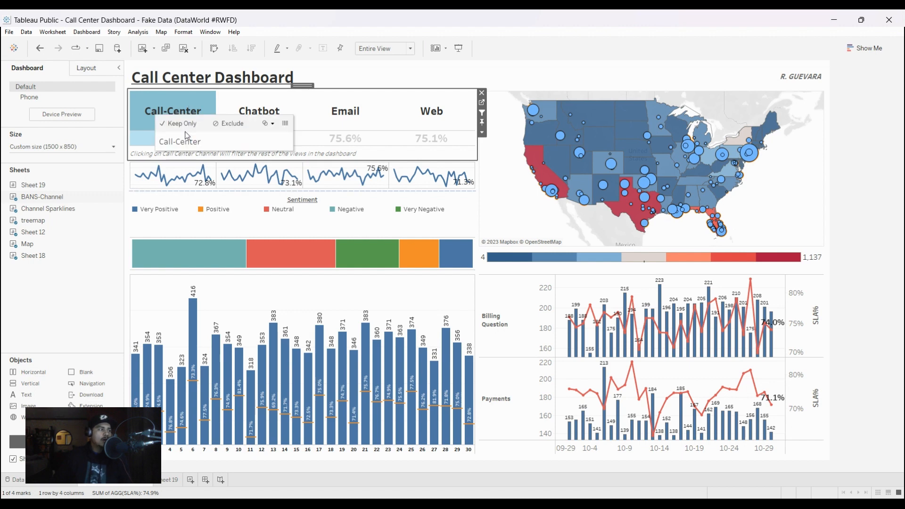
click(187, 135)
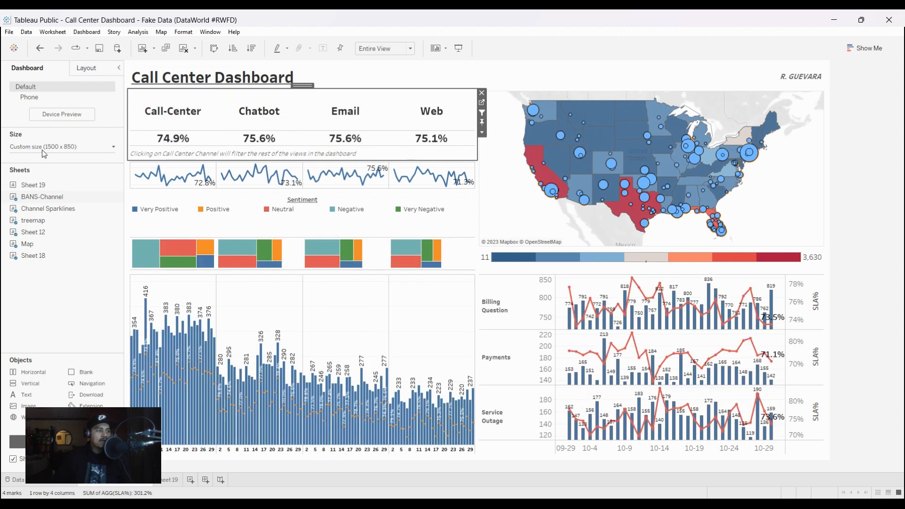
click(414, 134)
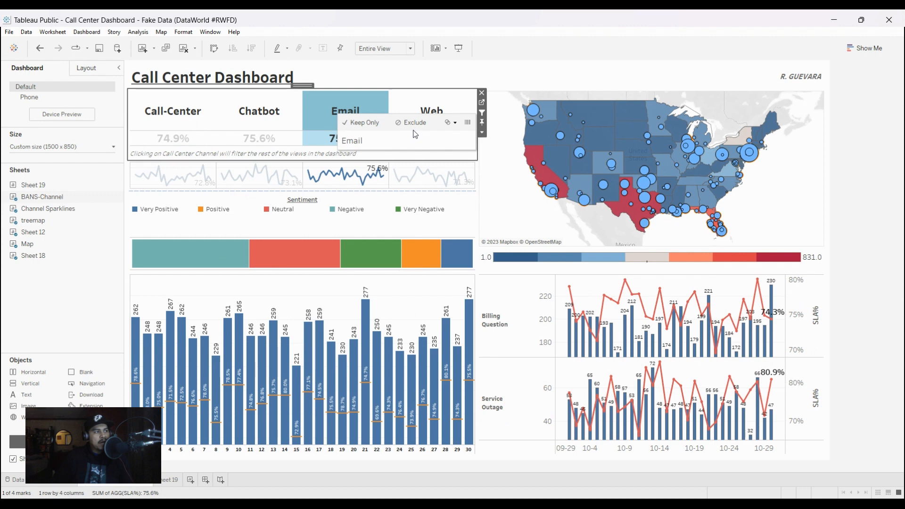
click(414, 131)
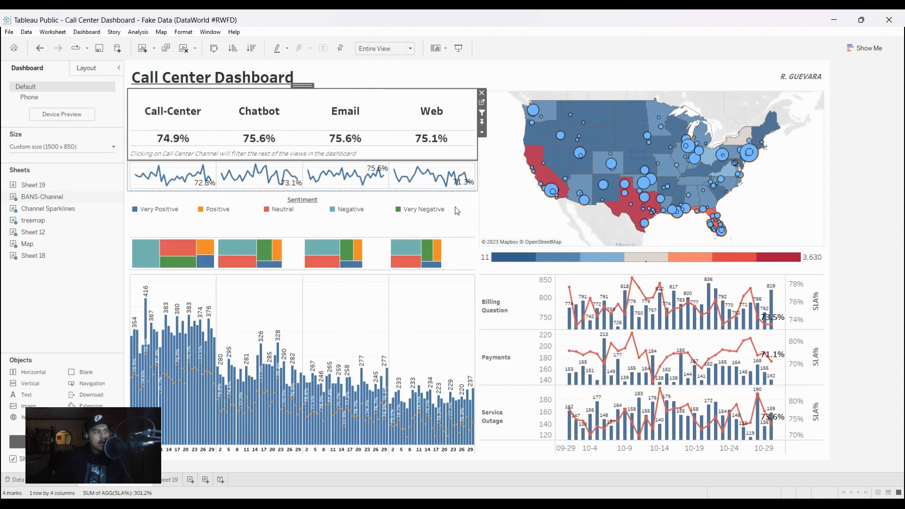
Step: Filter the dashboard by Email, inspect the 10/22/2020 point on its sparkline, and clear both selections
mouse_move(455, 225)
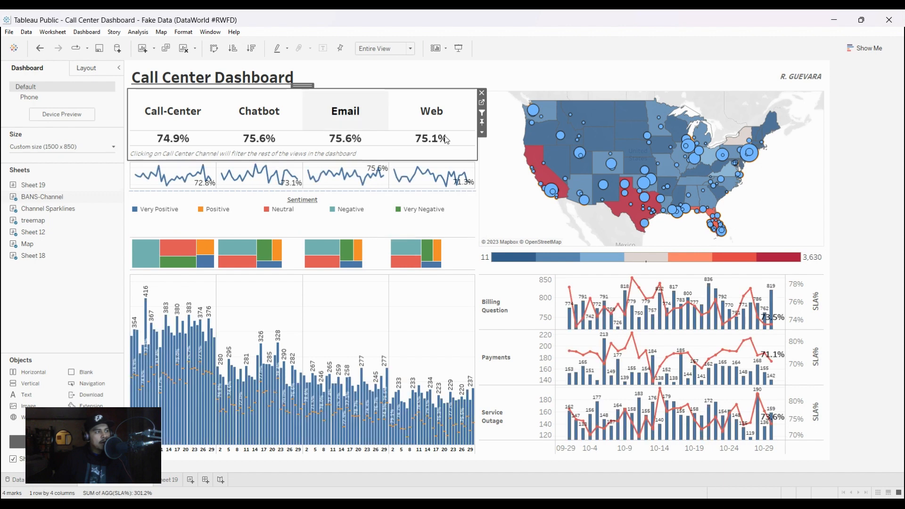
click(345, 136)
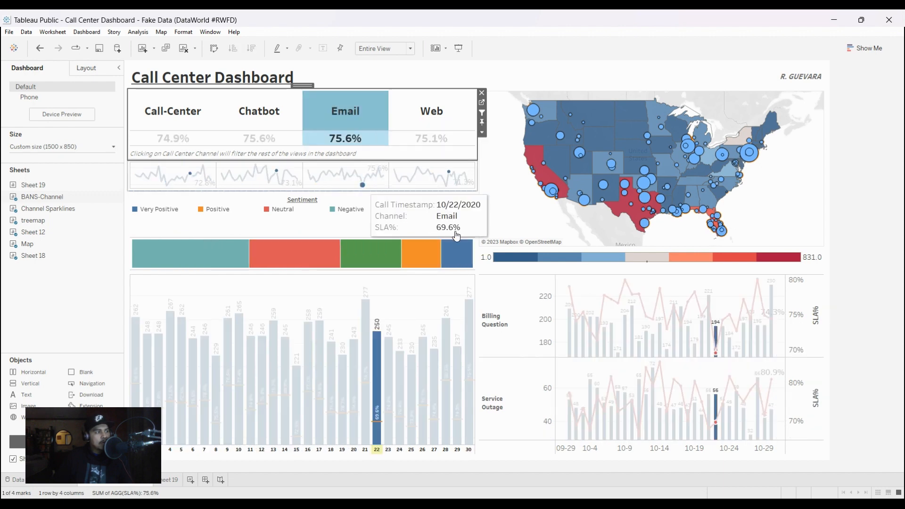
click(456, 235)
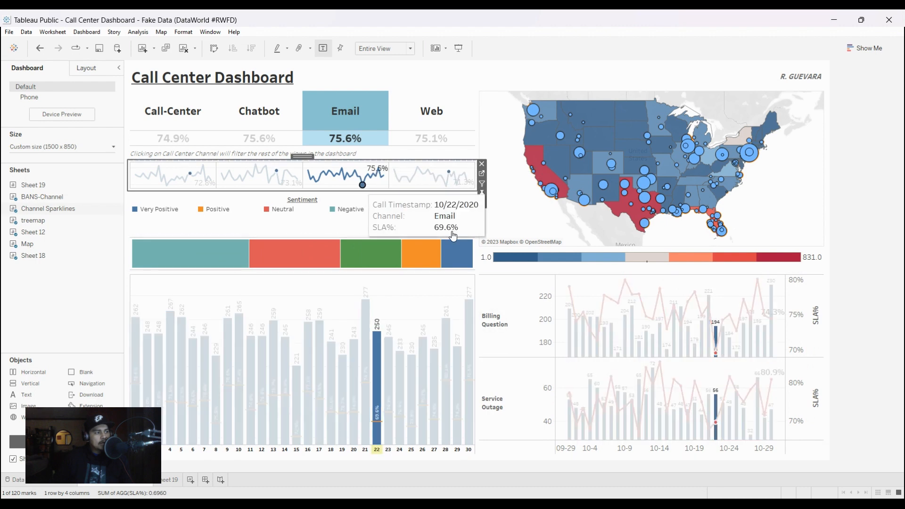
mouse_move(452, 236)
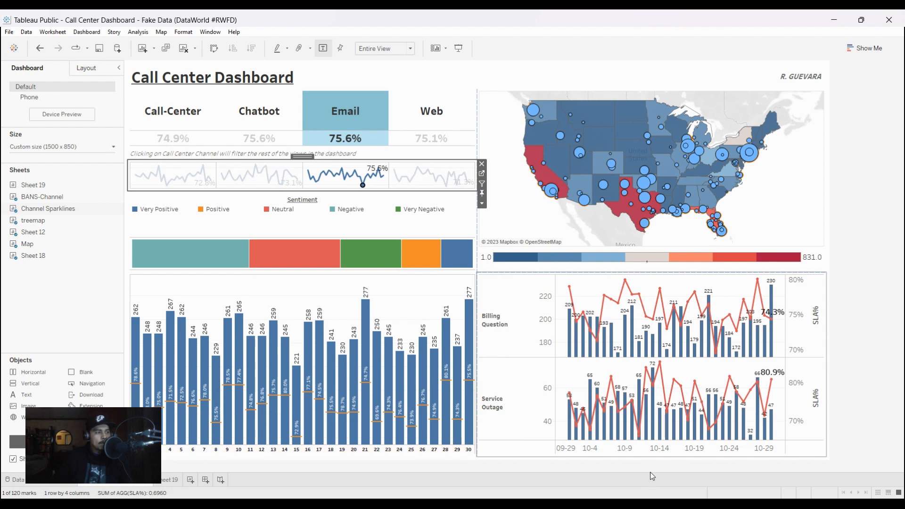
click(452, 233)
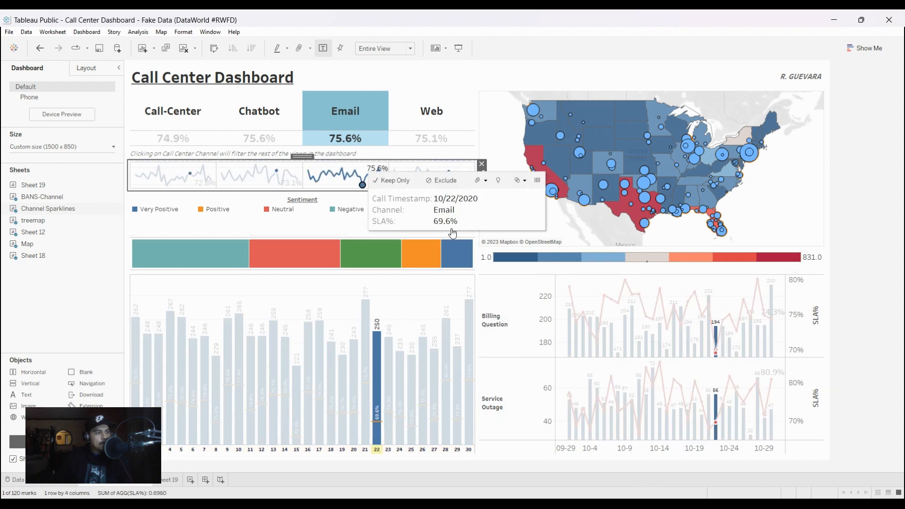
click(452, 233)
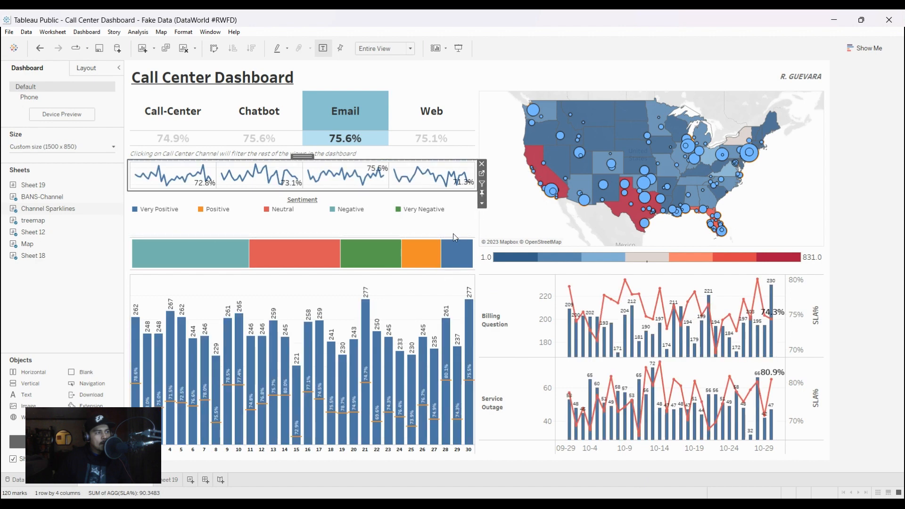
click(457, 145)
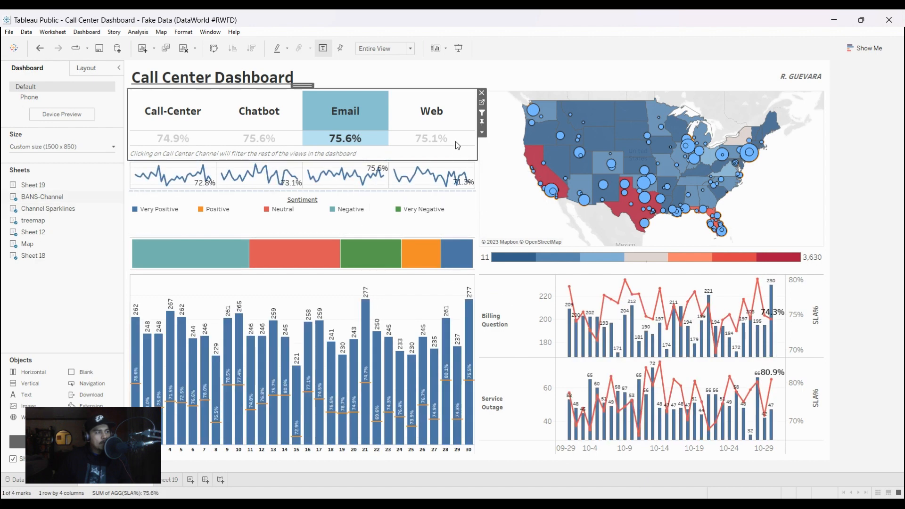
click(456, 145)
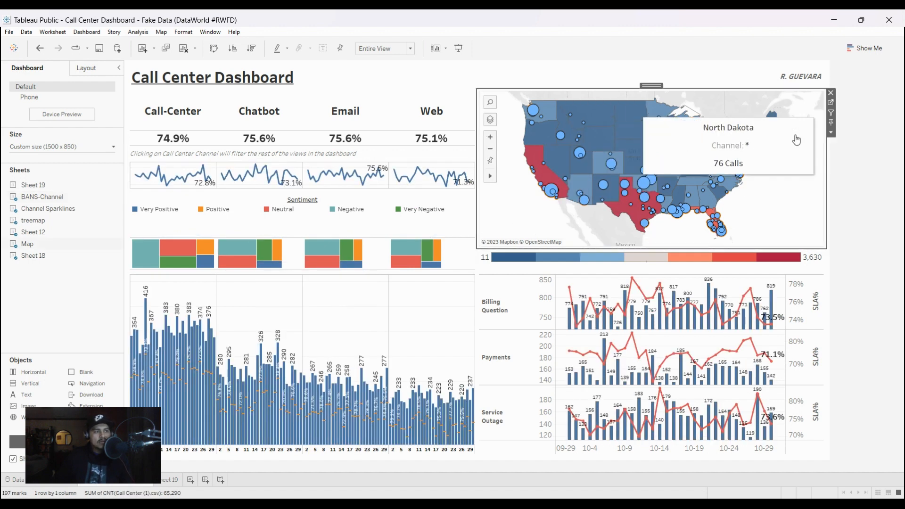
Step: Inspect North Dakota on the map, zoom in on it, and reset the map view
click(631, 111)
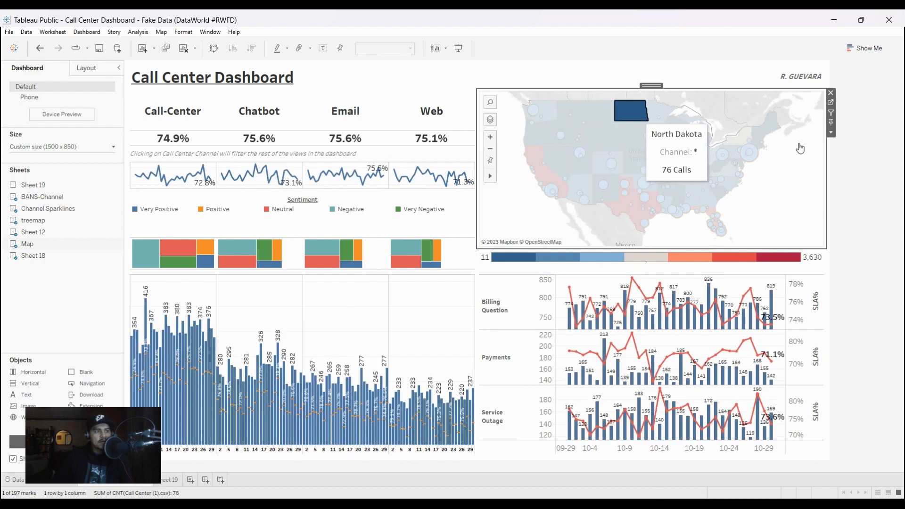
double_click(639, 118)
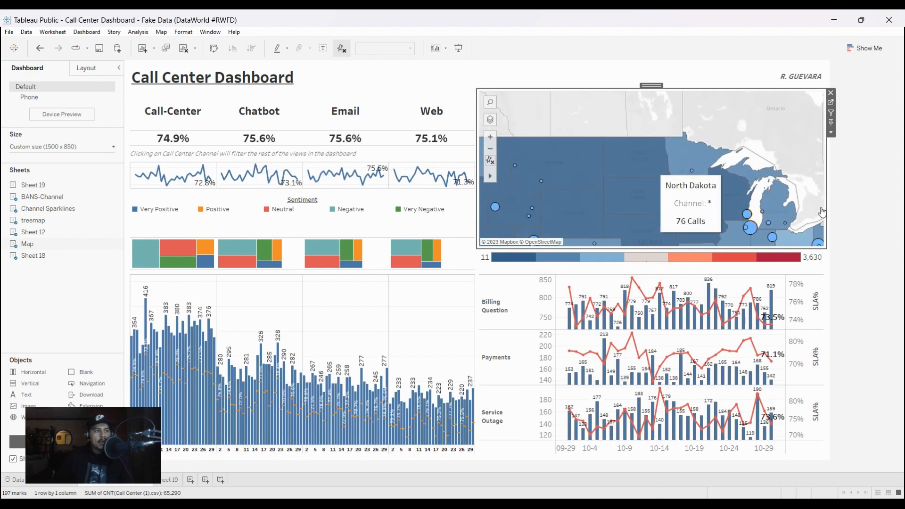
click(490, 161)
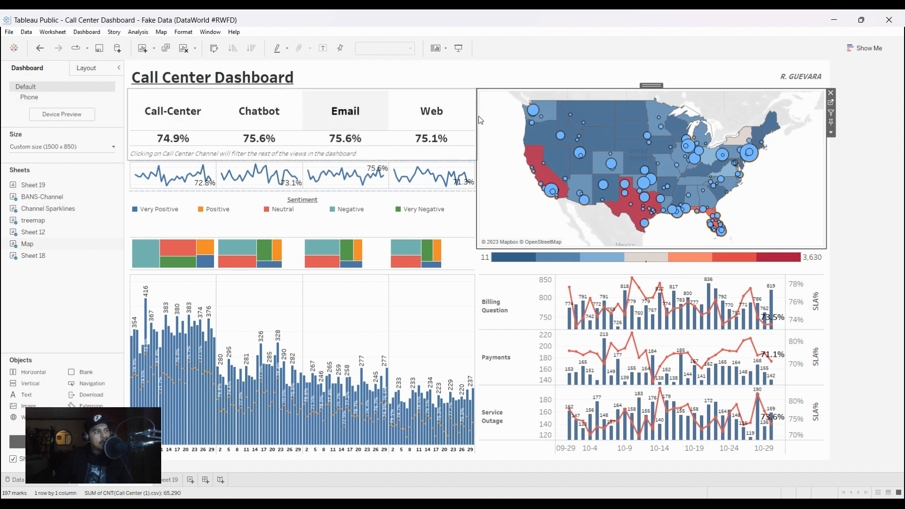
Step: Filter the dashboard by the Web channel to examine the linked views, and clear the selection
click(521, 118)
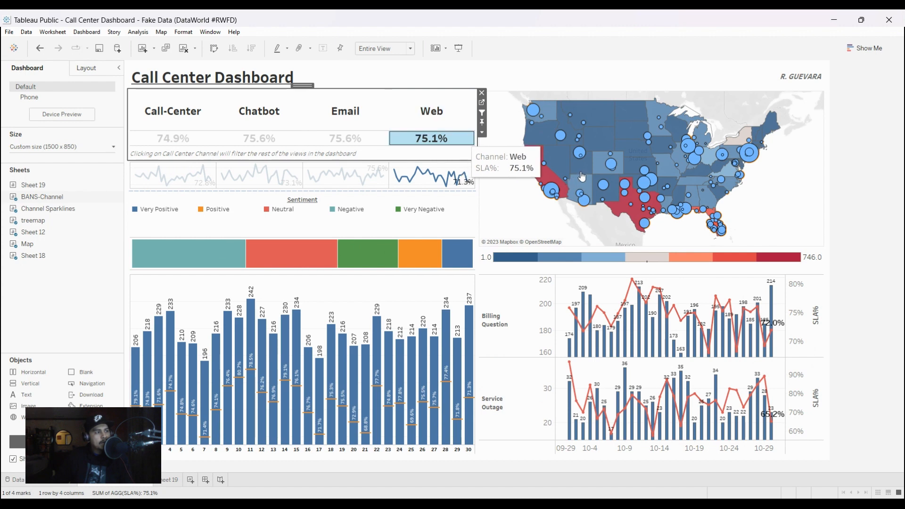
key(Escape)
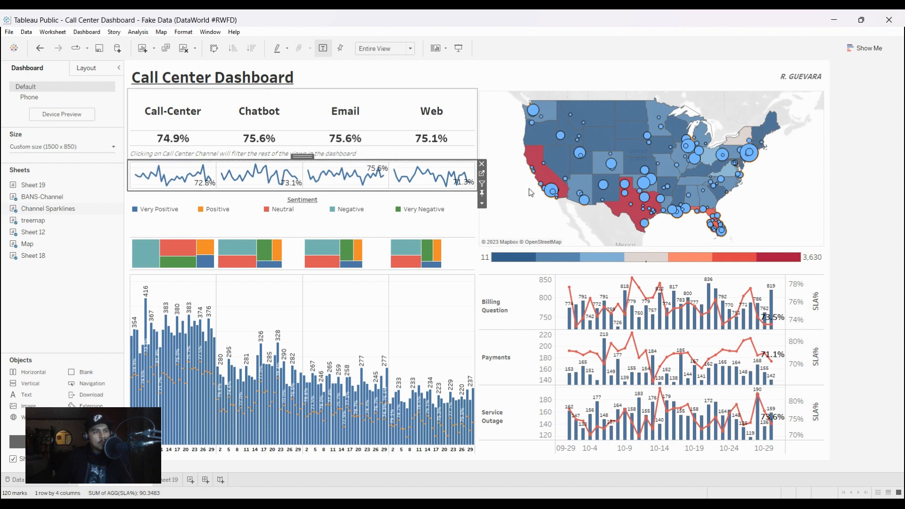
key(Escape)
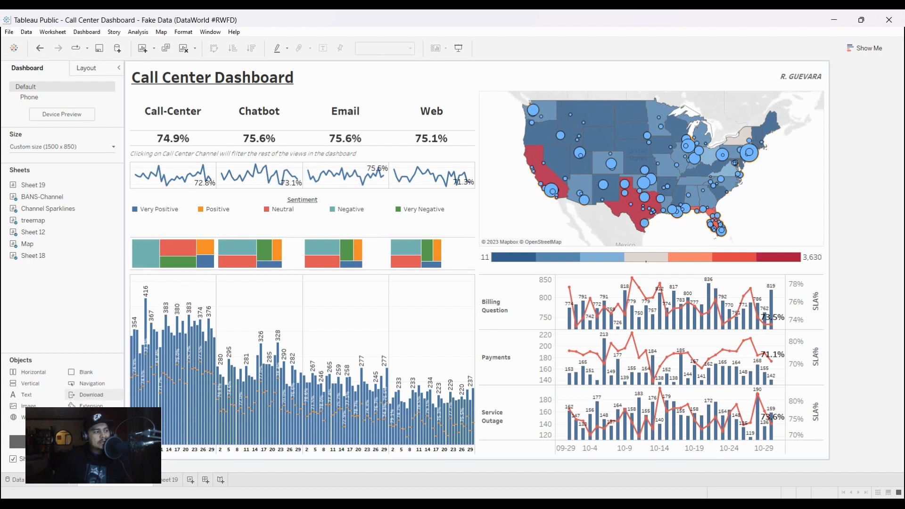
Step: Examine the formula of the SLA% calculated field from Sheet 19, enlarging its text, and close the editor
click(160, 479)
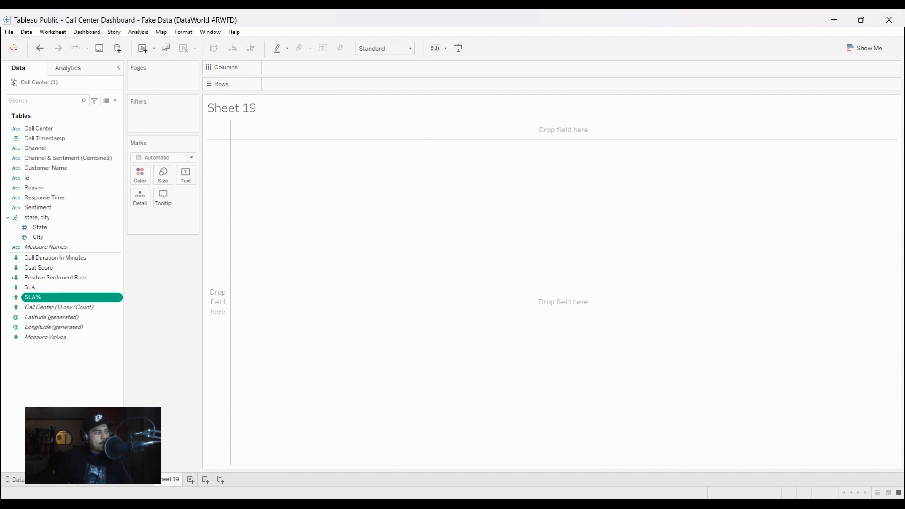
click(92, 363)
drag(564, 180, 341, 159)
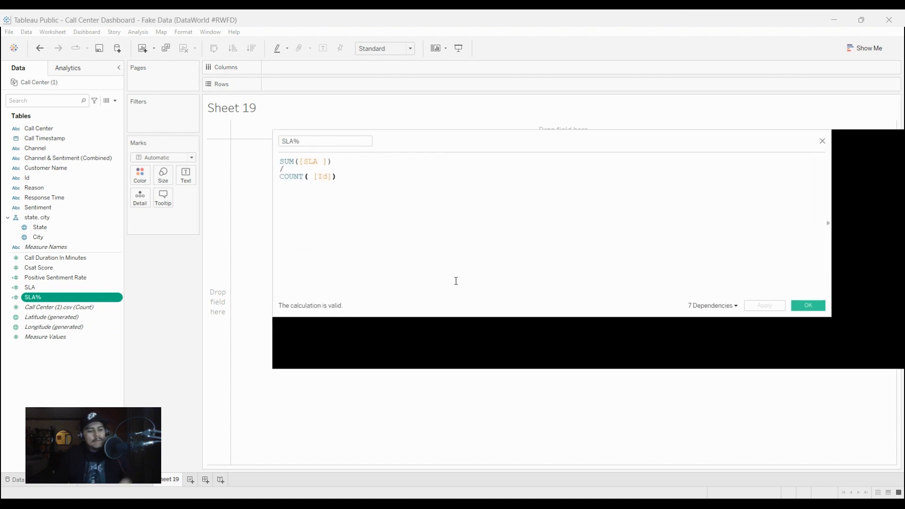
ctrl+scroll(456, 281, up, 5)
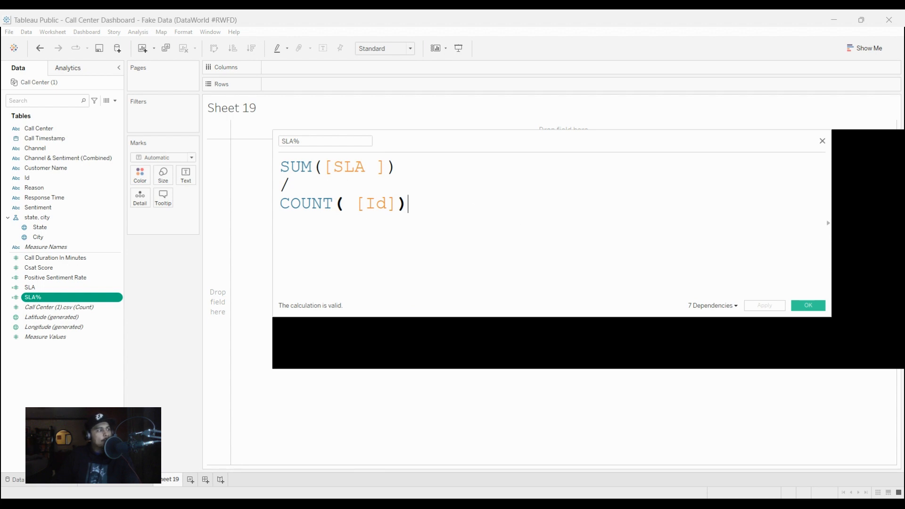
key(Escape)
Step: Examine the SLA calculated field's formula together with the description of the Response Time field it uses
click(72, 287)
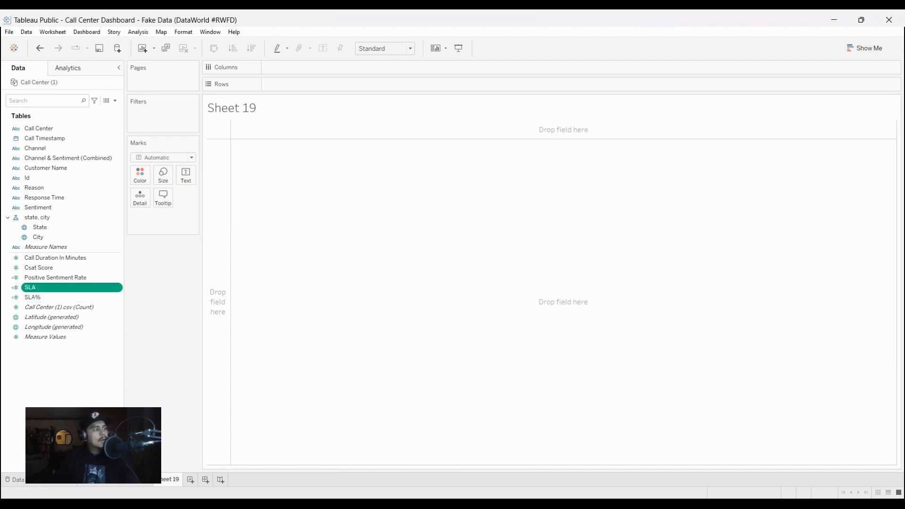
scroll(460, 281, up, 5)
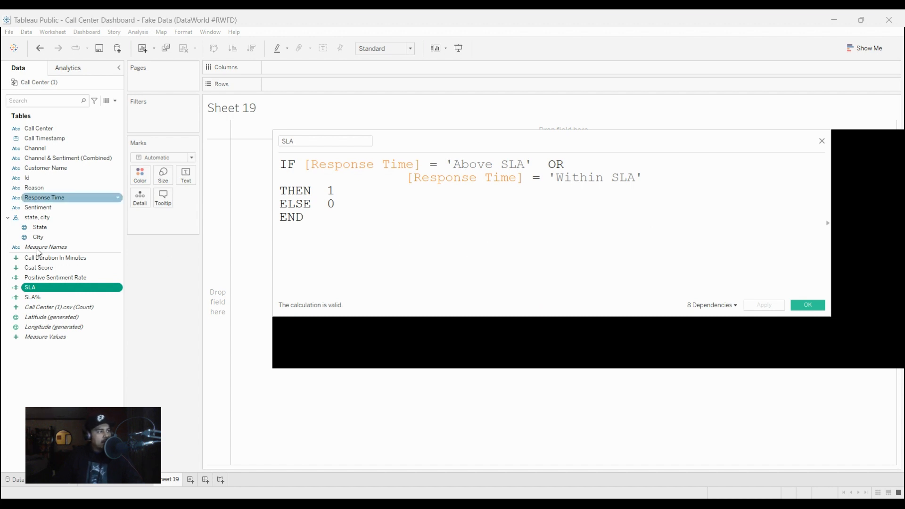
click(43, 198)
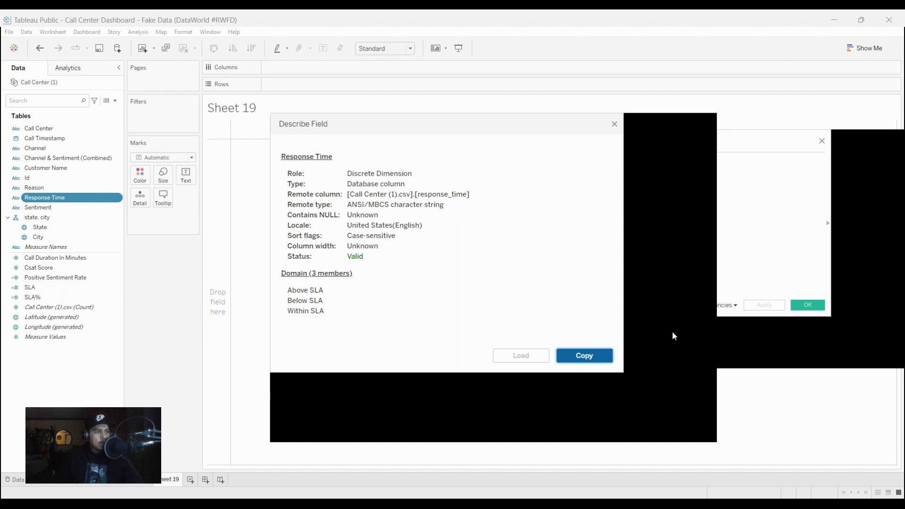
click(766, 150)
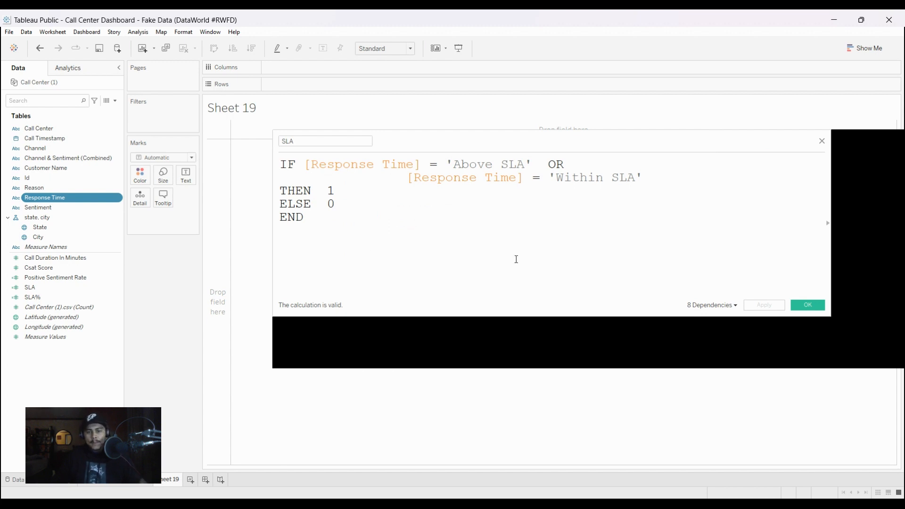
click(807, 304)
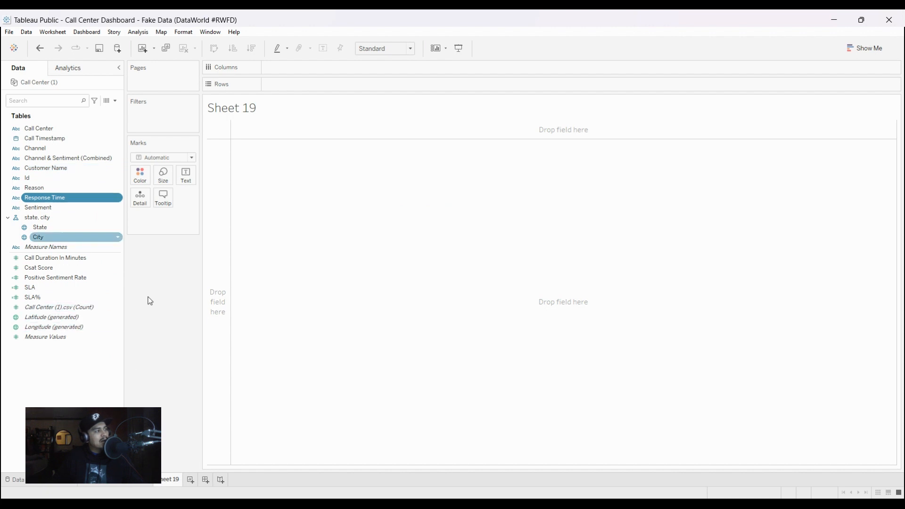
Step: List the Channel & Sentiment (Combined) members as rows on Sheet 19 at Fit Width, and remove the field again
click(89, 158)
drag(70, 158, 358, 86)
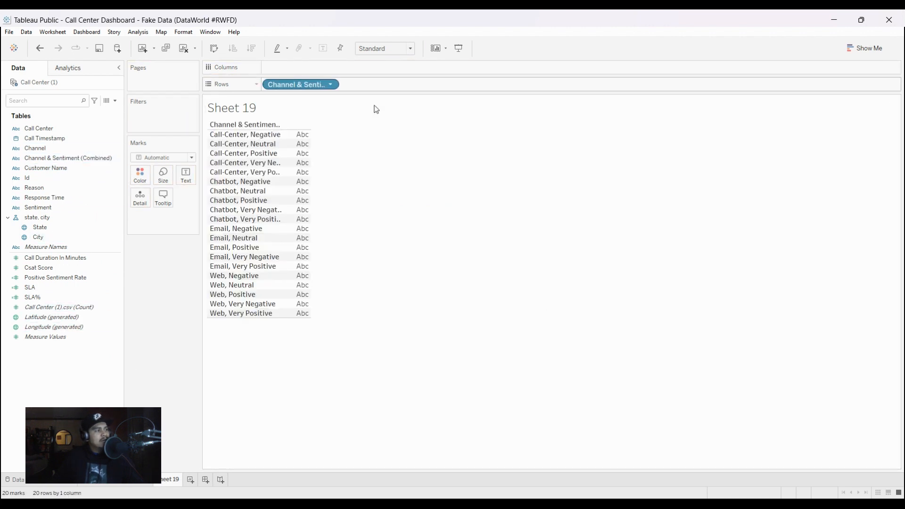
click(380, 69)
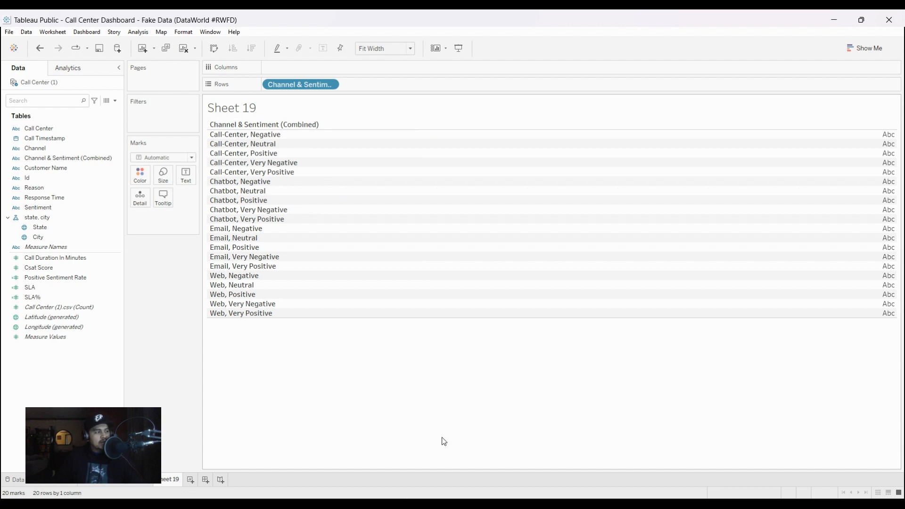
drag(437, 130, 108, 141)
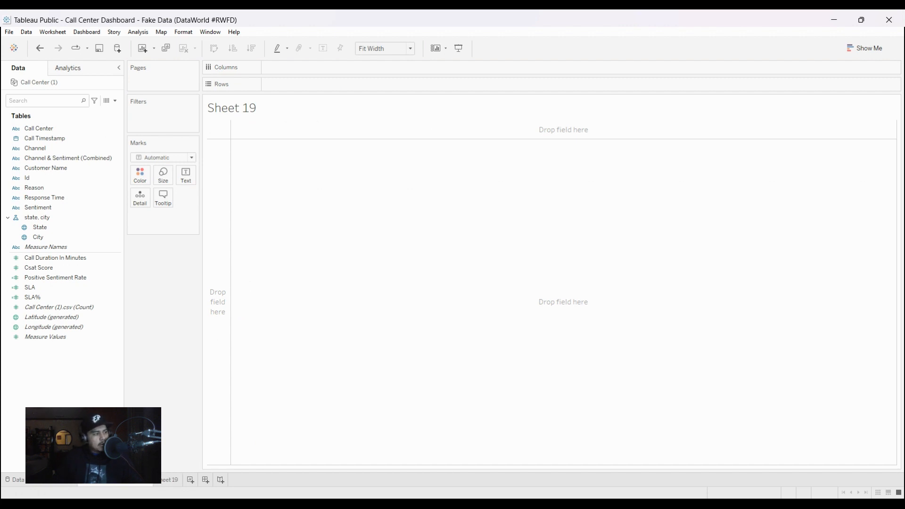
Step: Open the BANS-Channel worksheet and select the Call-Center SLA% mark
click(178, 479)
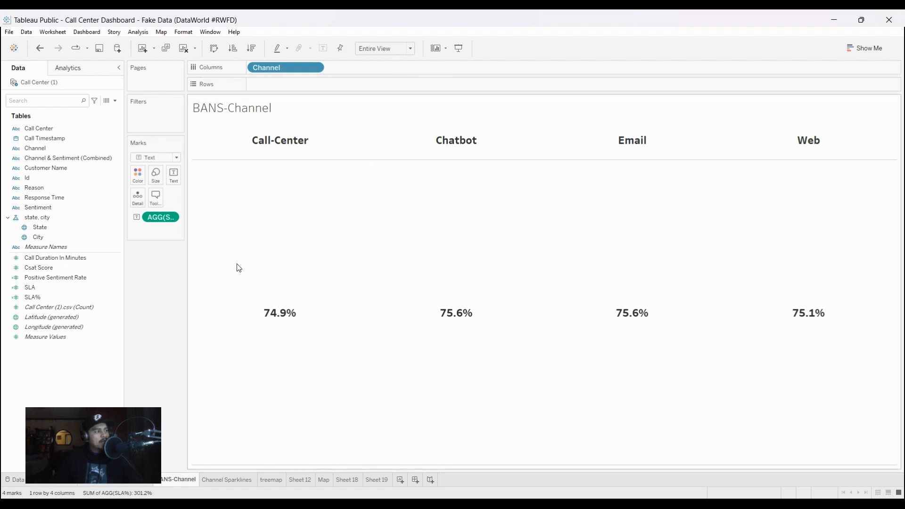
click(248, 260)
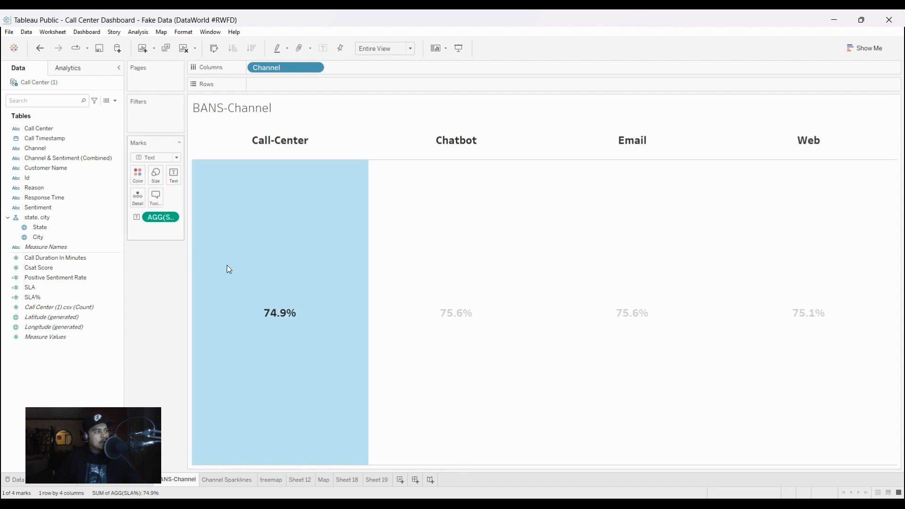
Step: Open the Channel Sparklines worksheet and show its Call Timestamp axis header, hiding it again
click(353, 364)
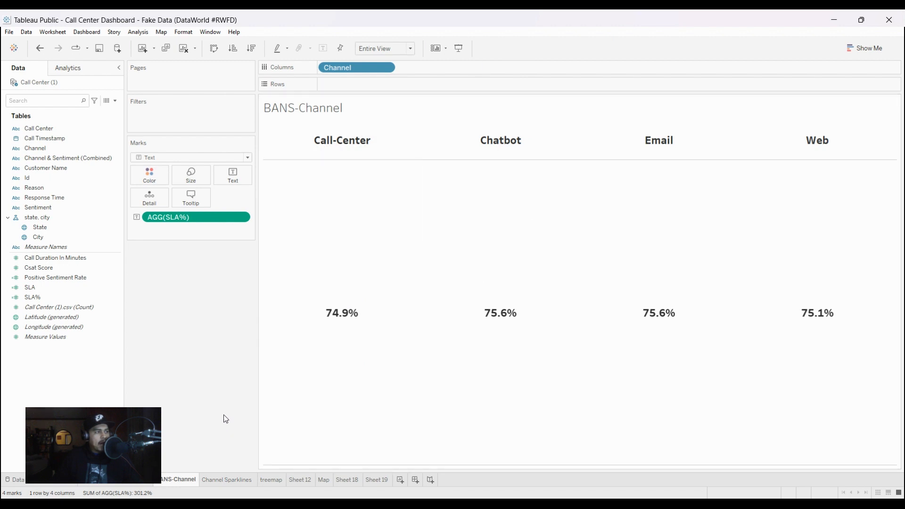
click(227, 479)
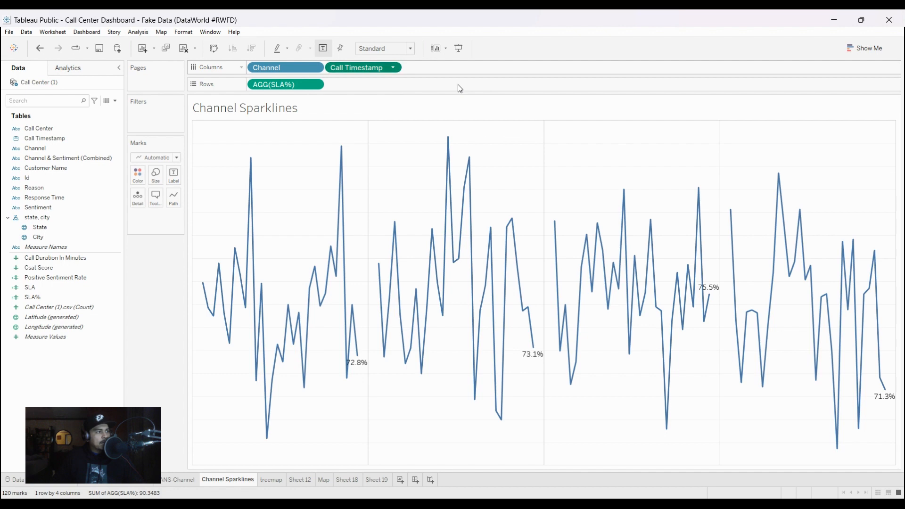
click(476, 169)
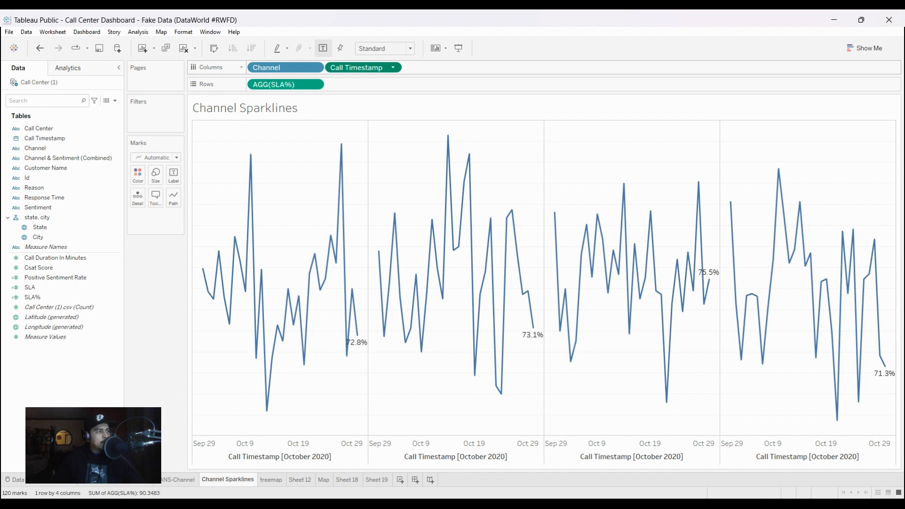
click(424, 126)
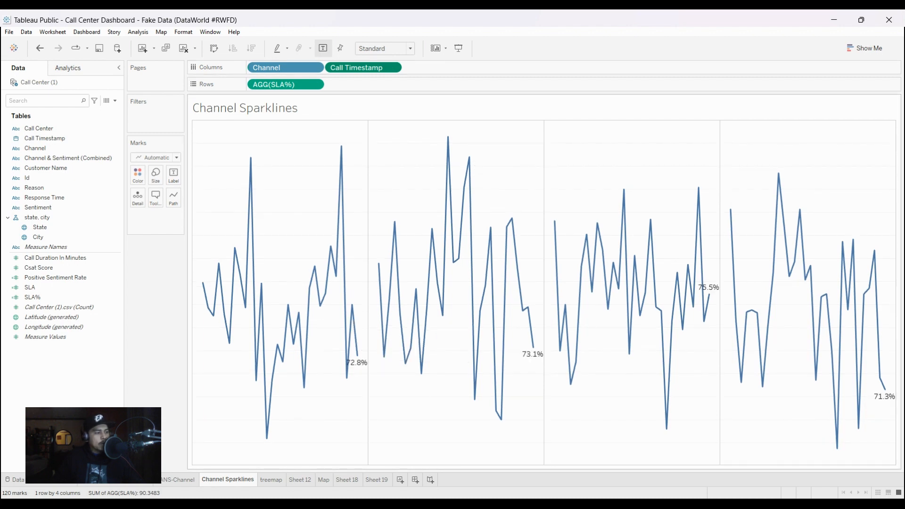
Step: Examine the treemap worksheet and Sheet 12, inspecting the Call-Center bar for day 6 on Sheet 12 and clearing the selection
click(271, 480)
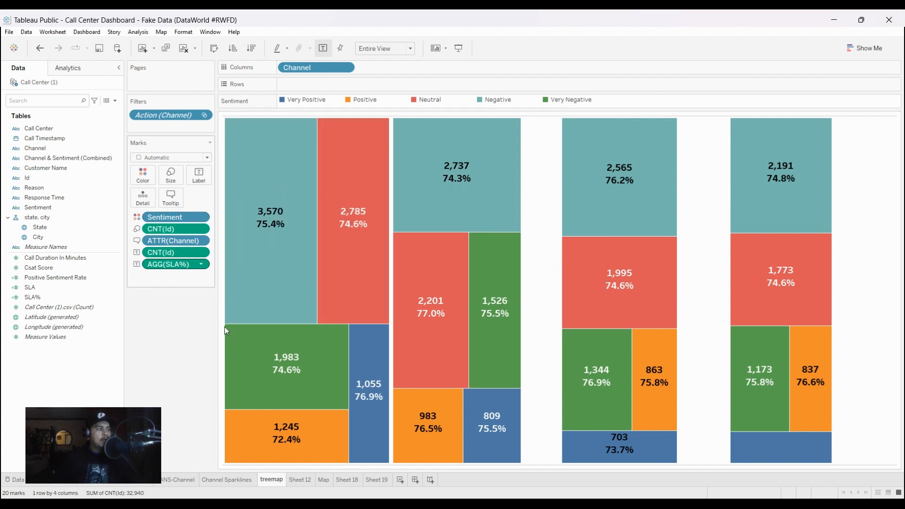
mouse_move(311, 274)
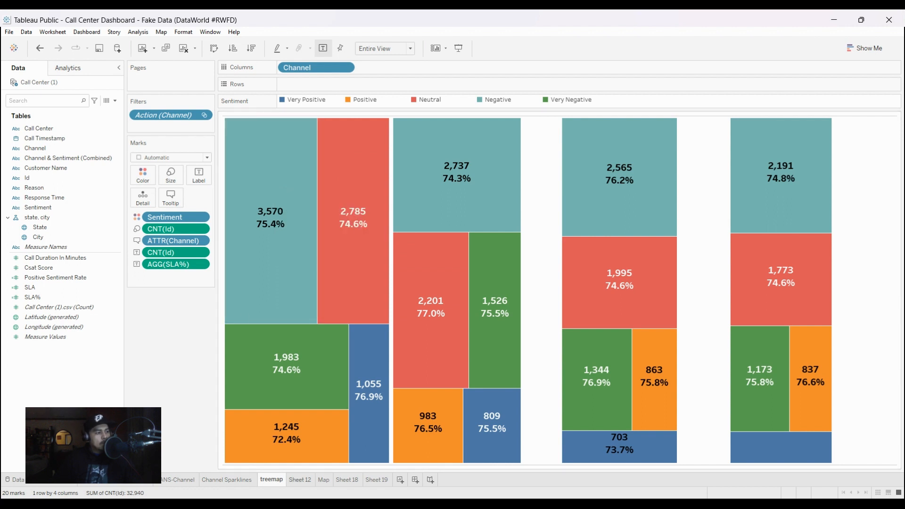
click(299, 480)
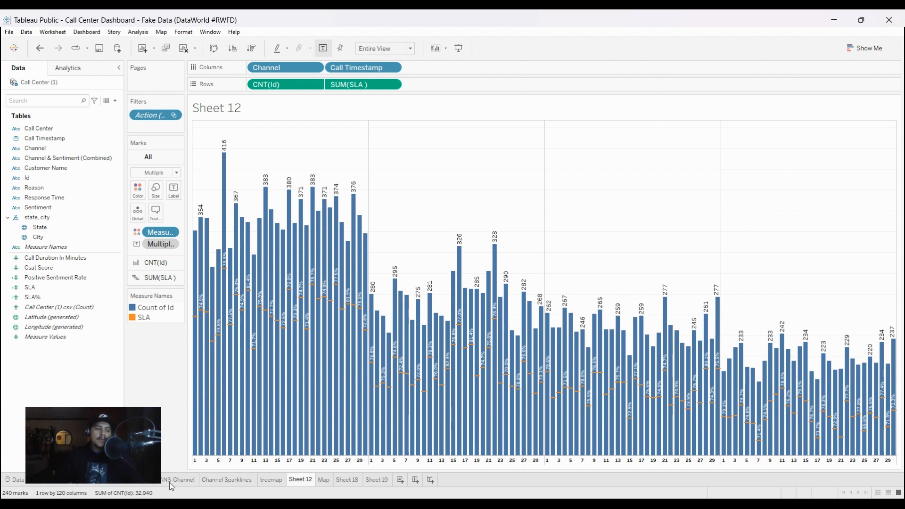
click(281, 236)
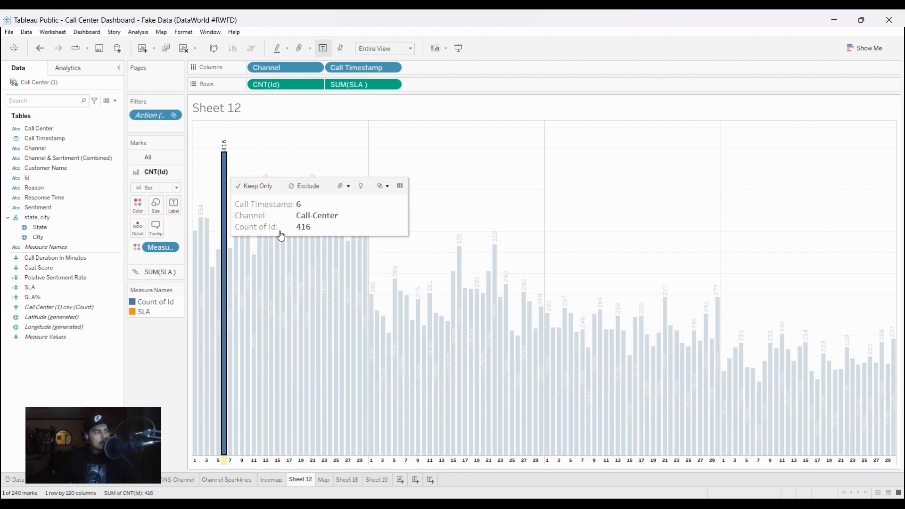
click(281, 235)
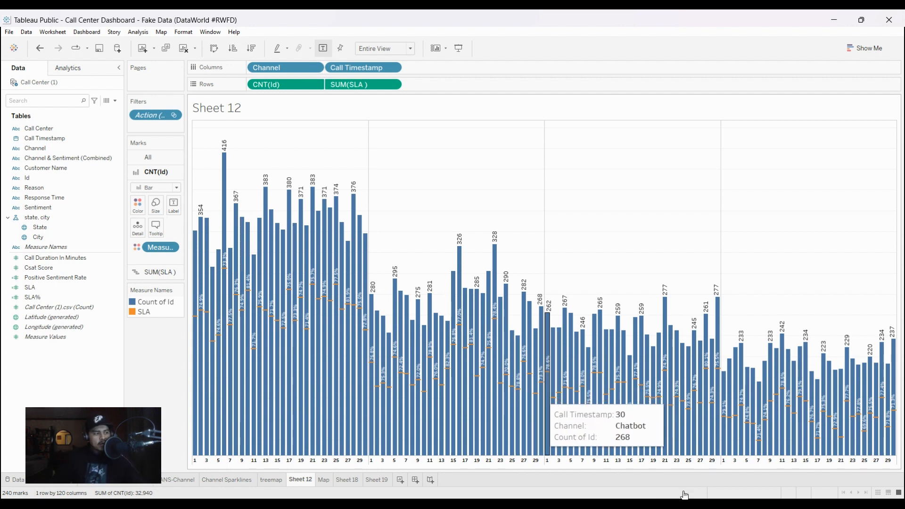
Step: Examine the City marks layer on the Map worksheet and the charts by call reason on Sheet 18
click(323, 480)
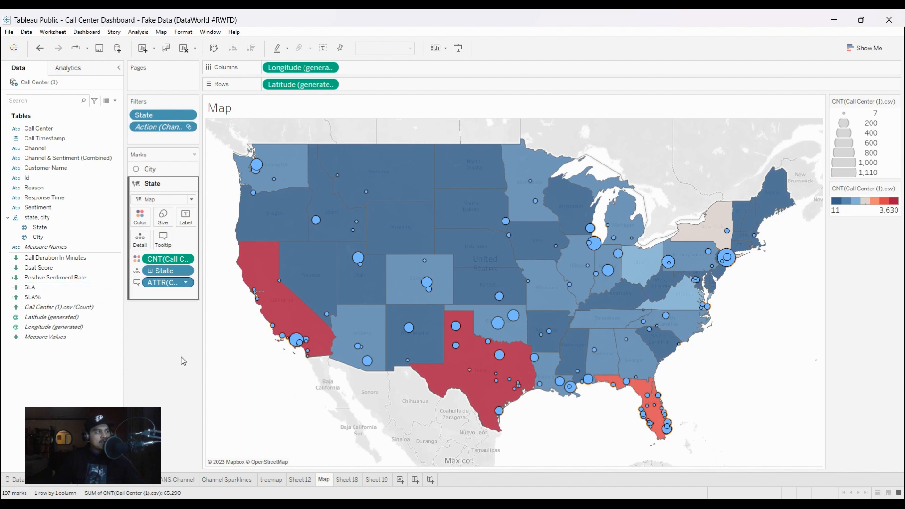
click(188, 168)
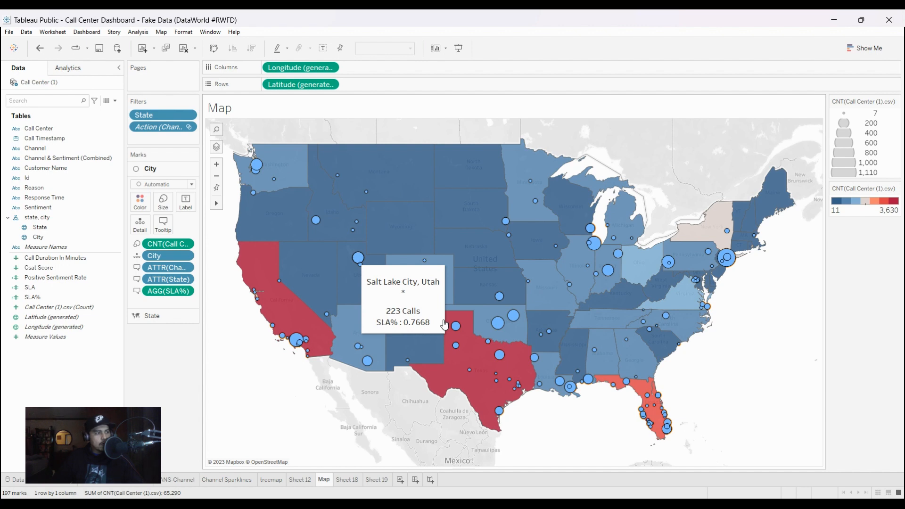
double_click(347, 479)
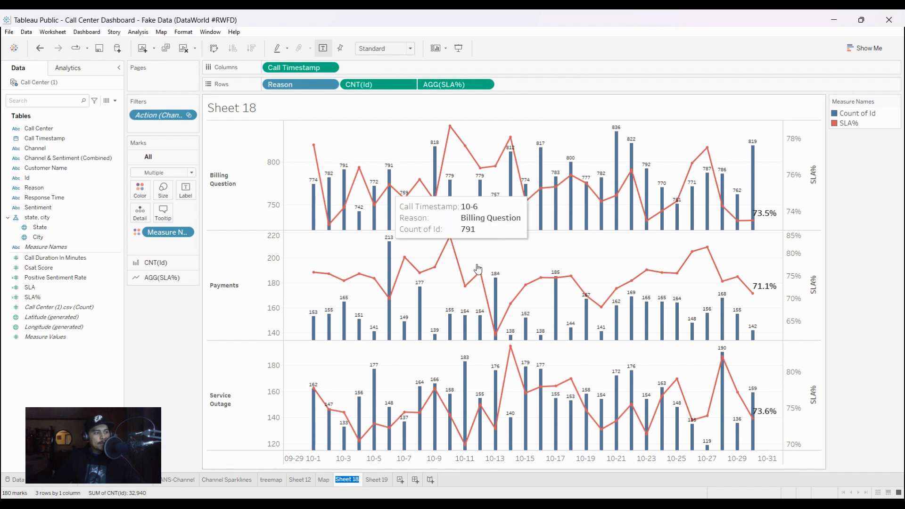
Step: Open Sheet 19, widen the data pane and list the Call Center field's members as rows
click(377, 479)
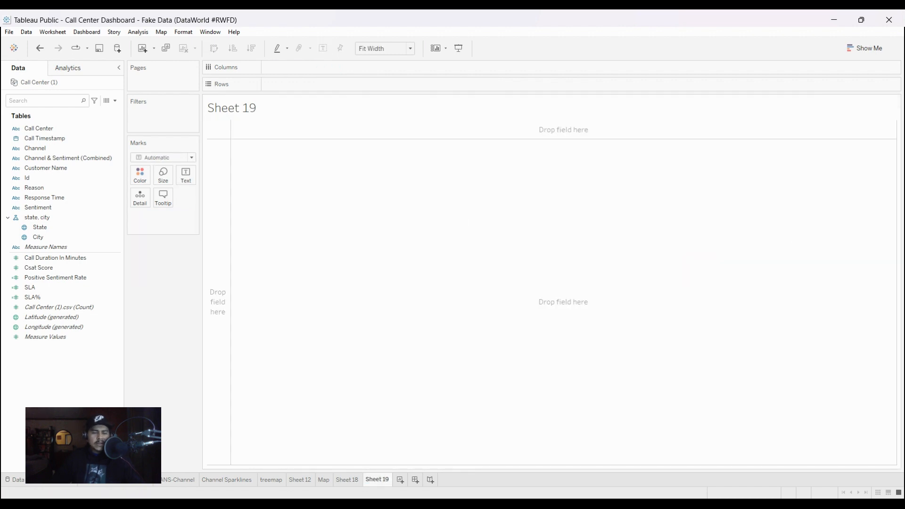
mouse_move(159, 187)
mouse_down()
mouse_move(174, 189)
mouse_move(149, 186)
mouse_up()
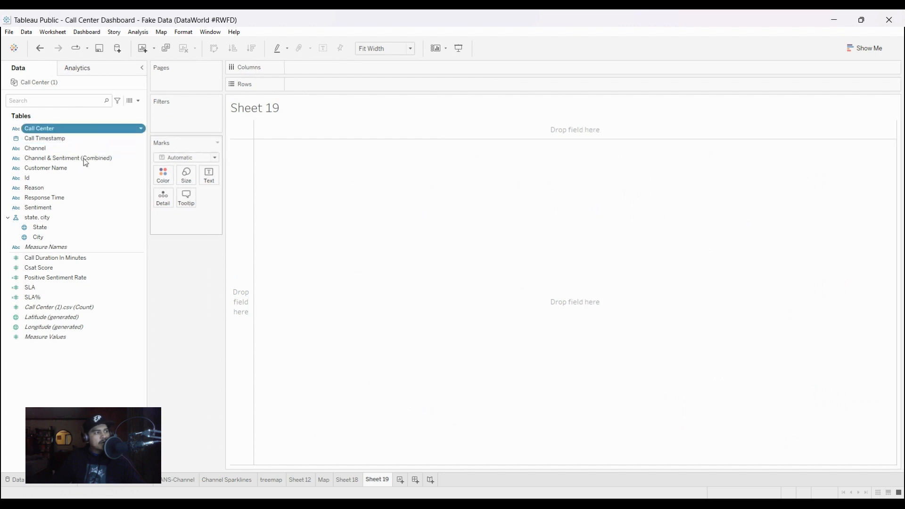
drag(75, 129, 358, 84)
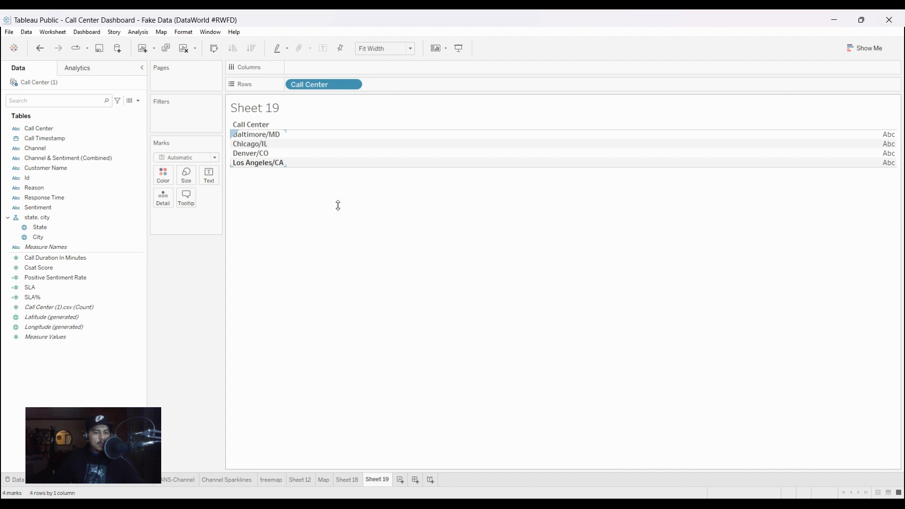
click(312, 213)
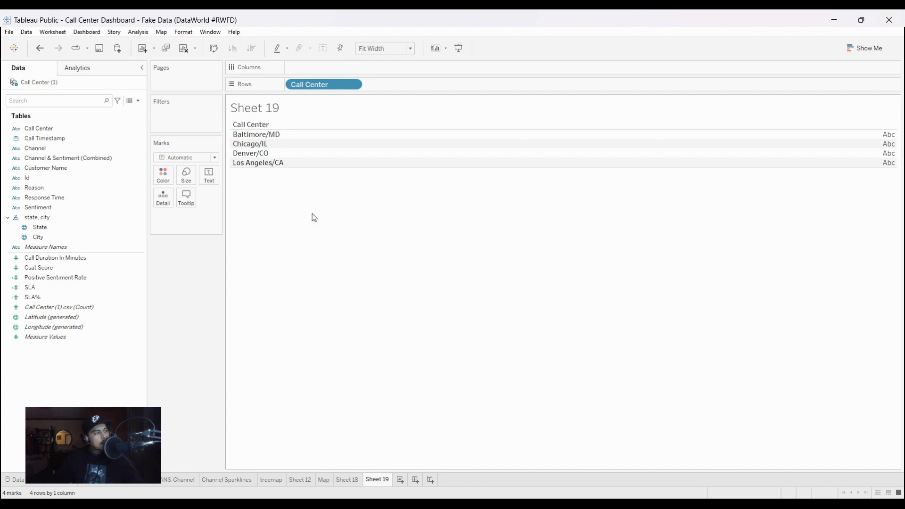
key(Up)
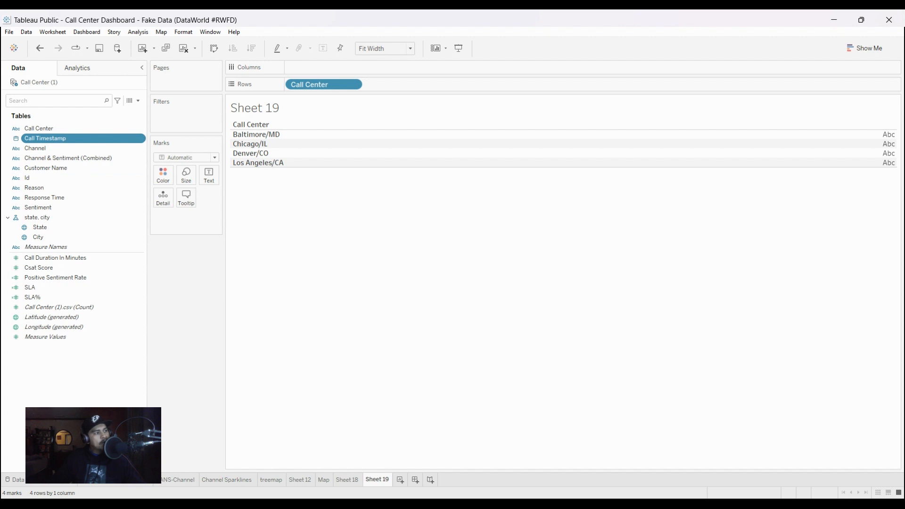
key(Down)
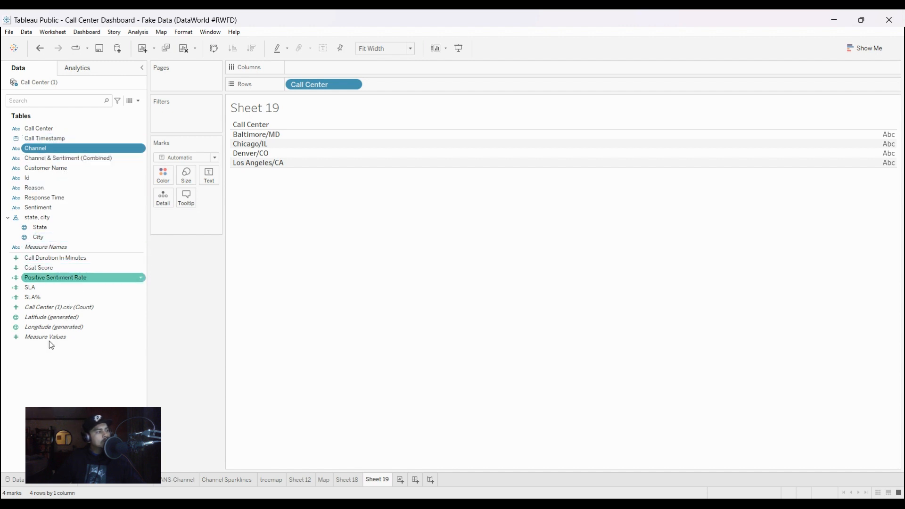
Step: Add the Id field to Sheet 19's columns as CNT(Id) to chart the calls per call center
mouse_move(28, 177)
mouse_down()
mouse_move(103, 226)
mouse_move(260, 216)
mouse_move(415, 81)
mouse_up()
key(Down)
key(Down)
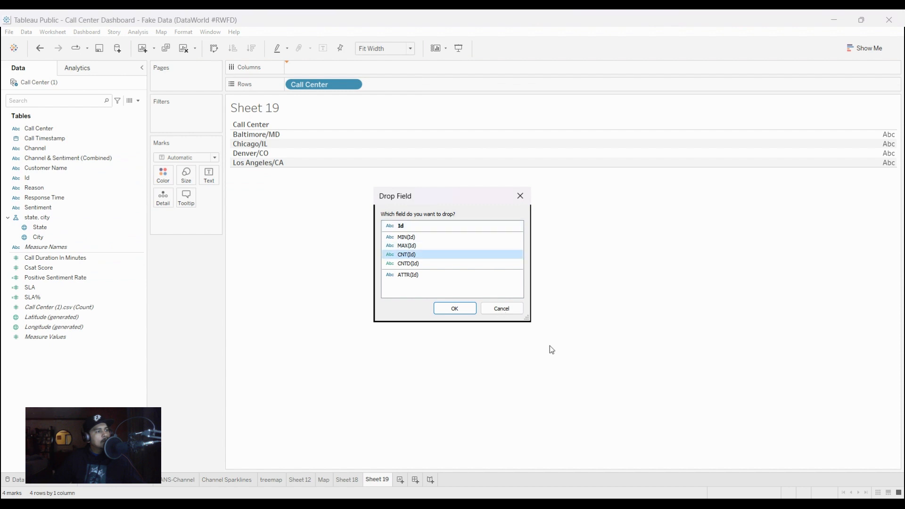
key(Escape)
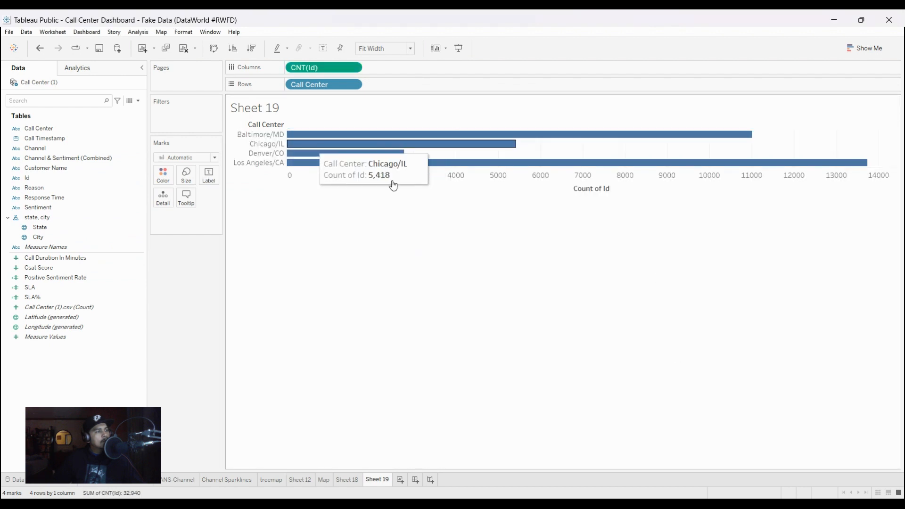
Step: Plot CNT(Id) over continuous Call Timestamp for each call center, swapping rows and columns so that time runs horizontally
drag(355, 87, 302, 69)
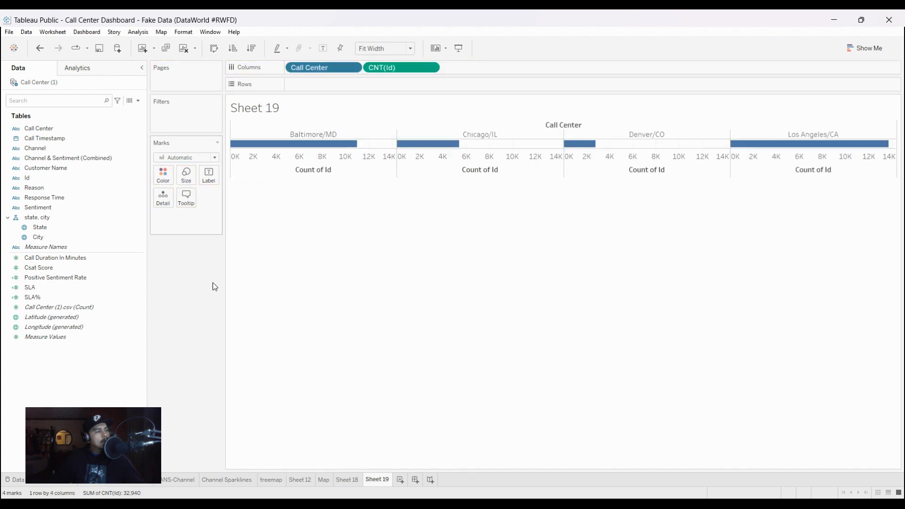
drag(45, 138, 445, 89)
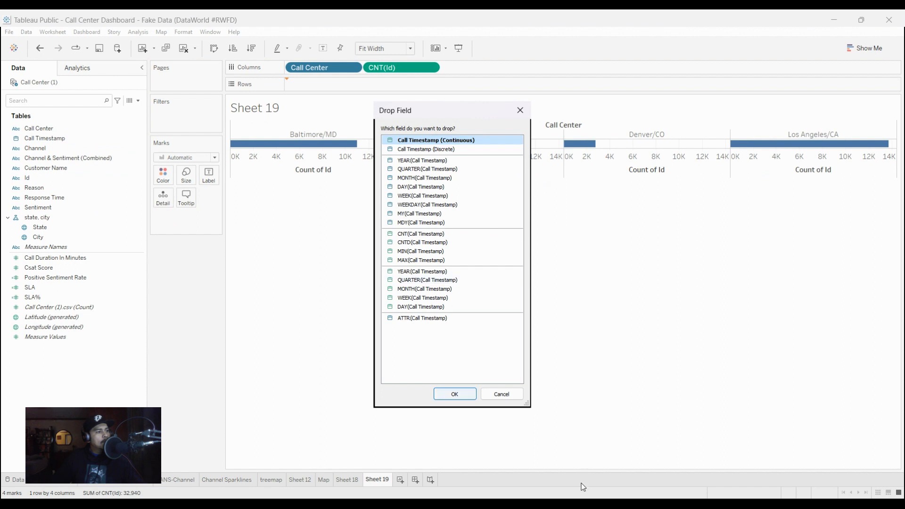
key(Return)
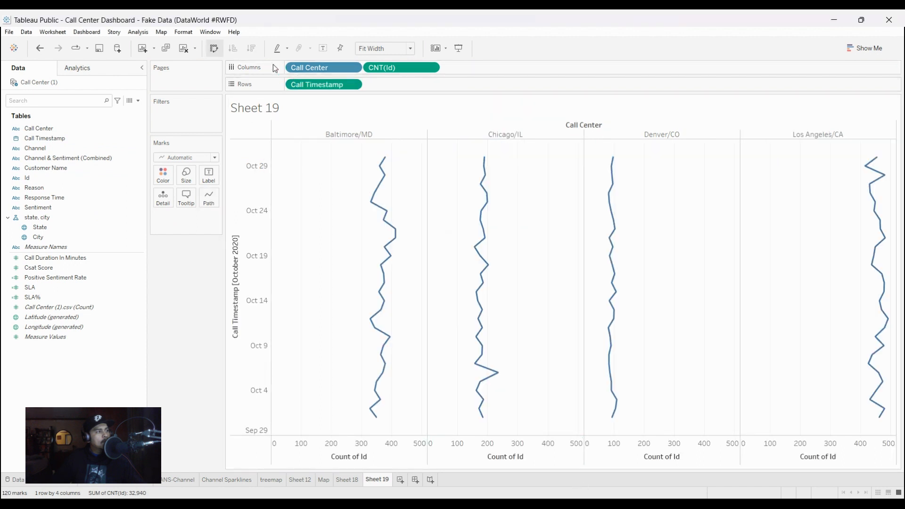
click(213, 48)
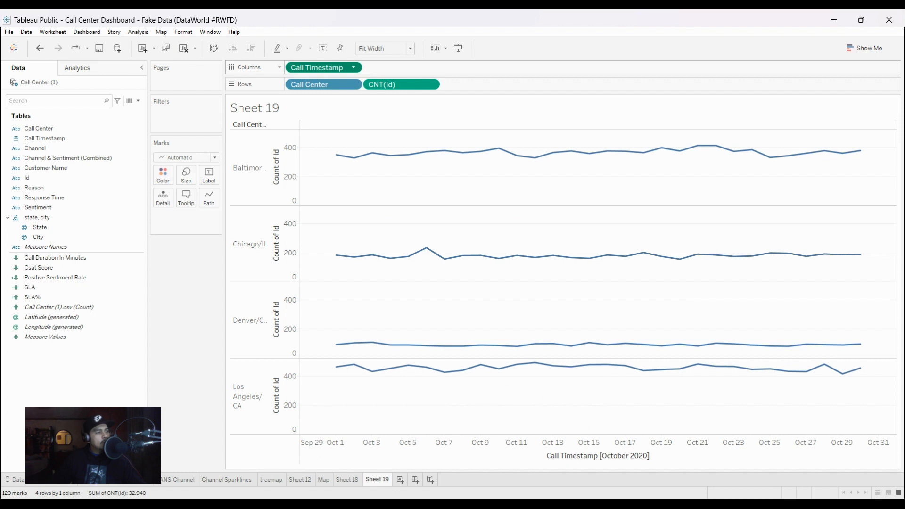
Step: Review the Call Timestamp pill's Custom Date detail and its axis date format options without changing them
click(625, 368)
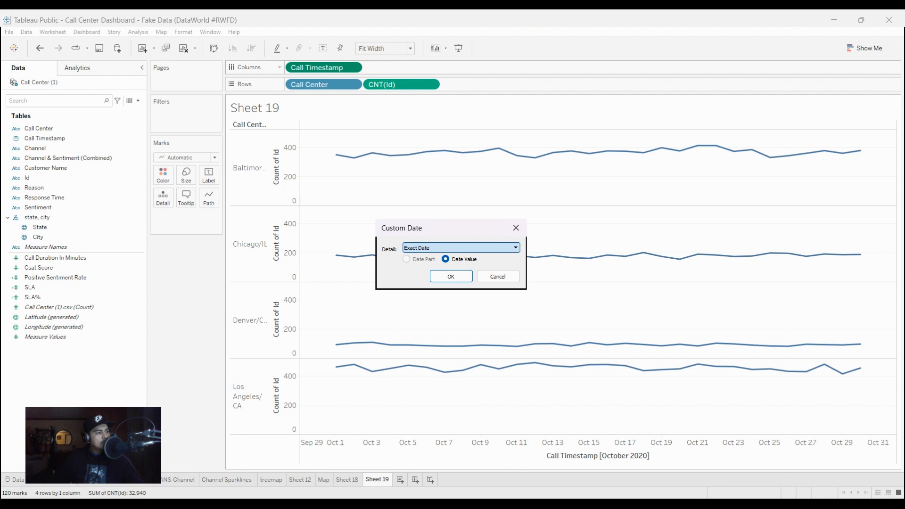
click(515, 228)
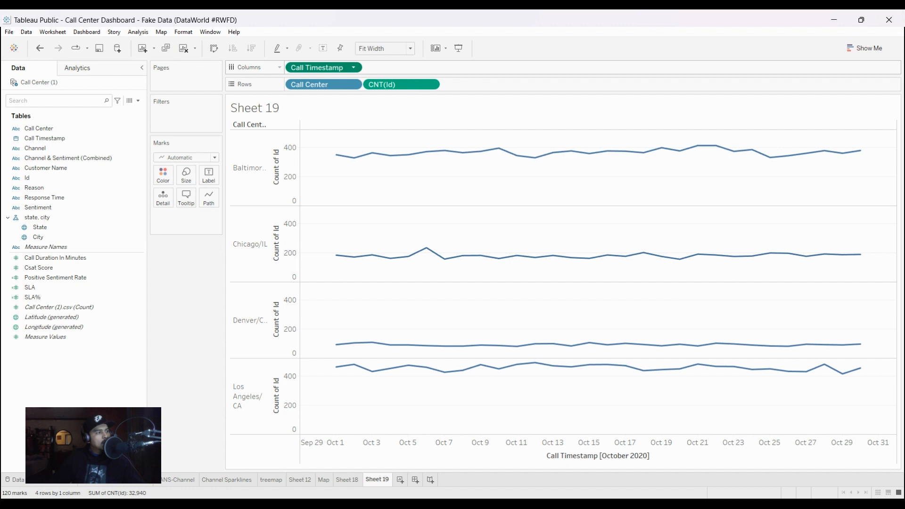
click(434, 150)
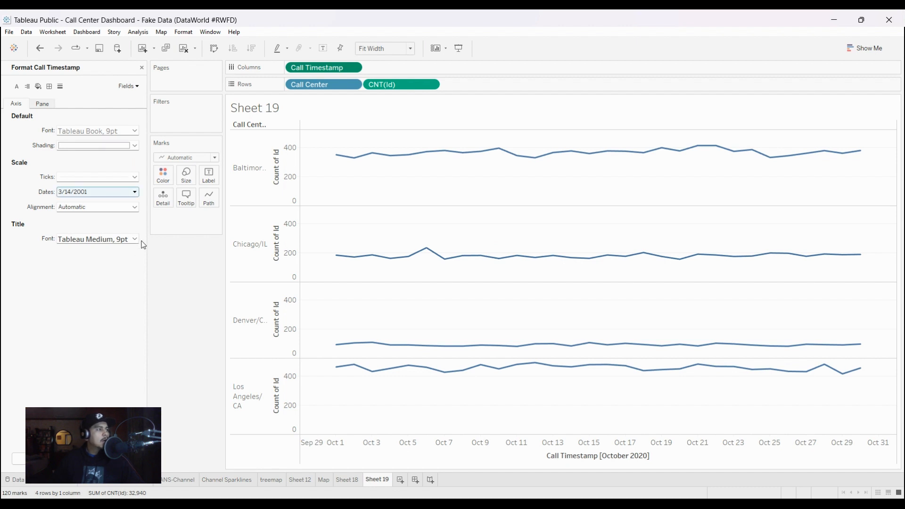
click(134, 192)
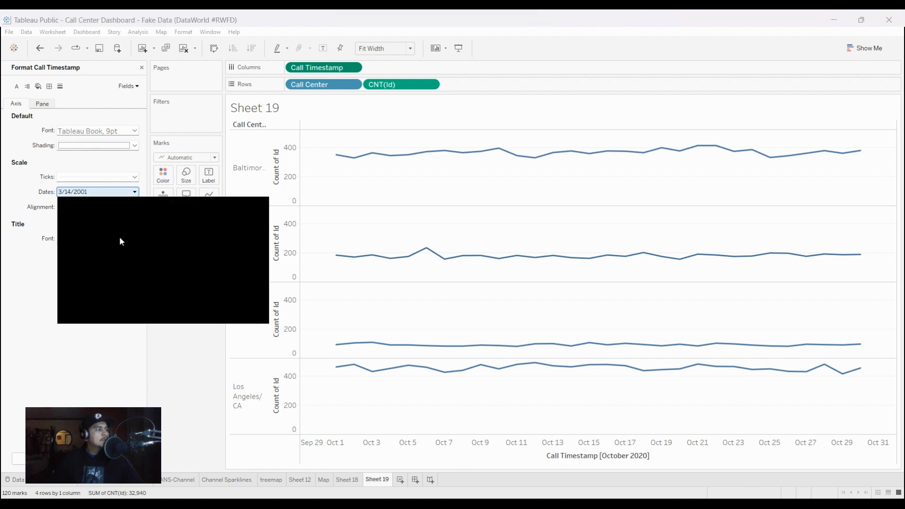
scroll(141, 349, down, 3)
scroll(142, 349, up, 3)
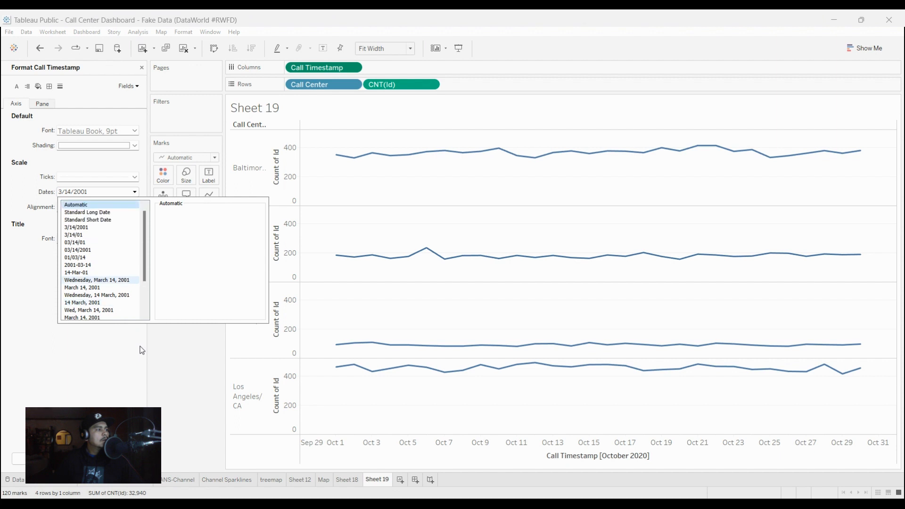
scroll(140, 349, down, 3)
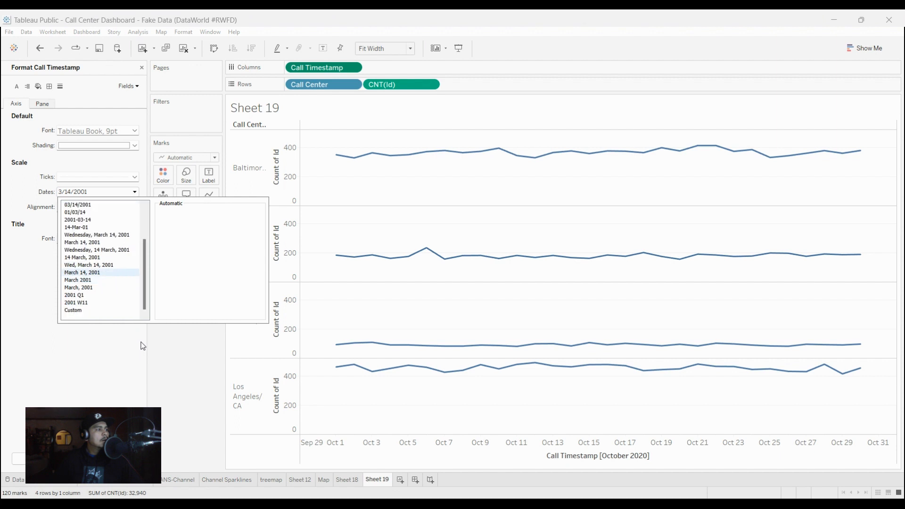
scroll(140, 348, up, 2)
click(141, 68)
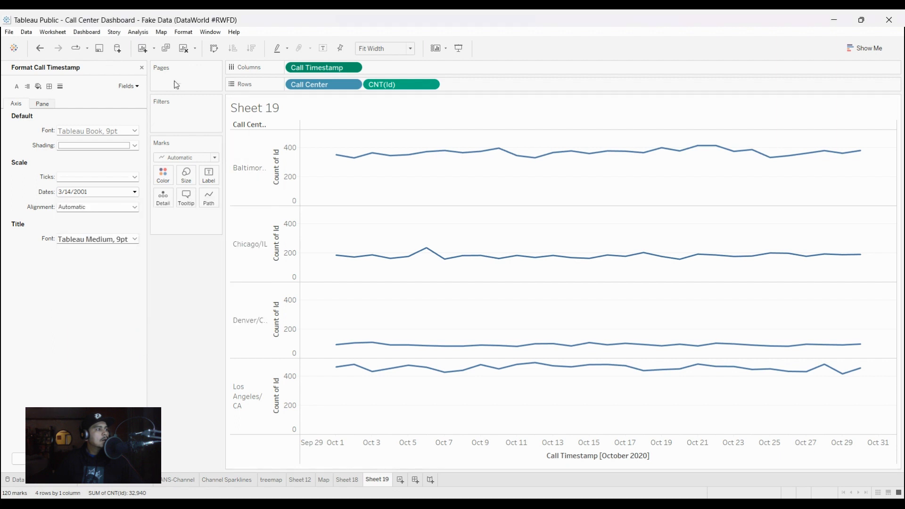
Step: Close the formatting settings and examine the description of the Call Timestamp field with its domain members
click(142, 68)
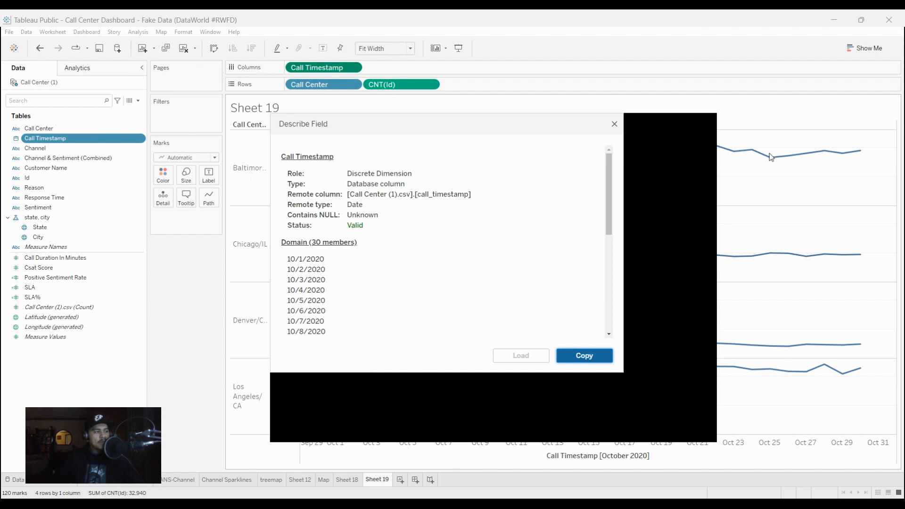
key(Escape)
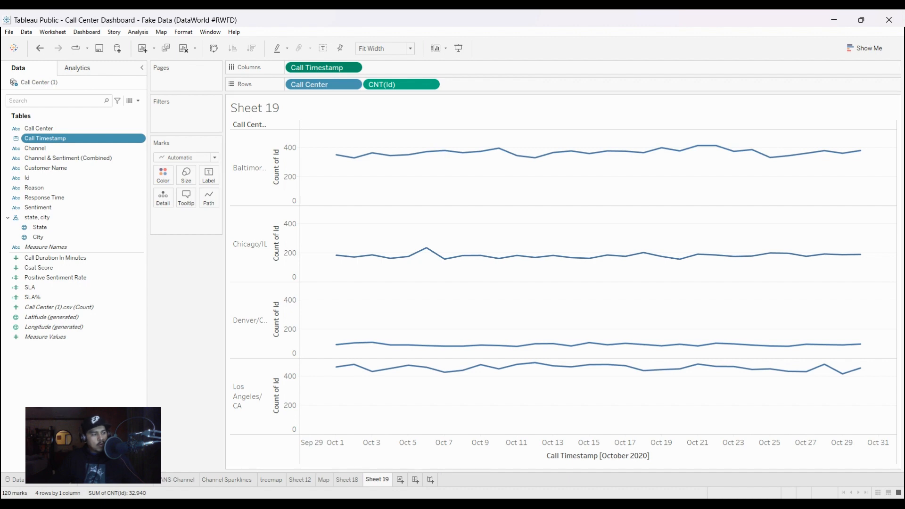
Step: Return to the Call Center Dashboard and filter it by the Call-Center, Web and Email channels in turn, clearing the filter at the end
click(118, 479)
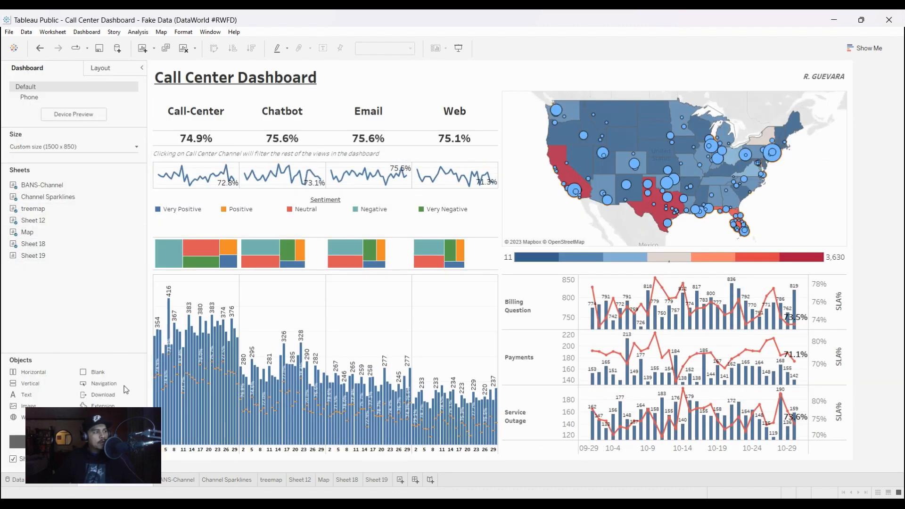
click(234, 145)
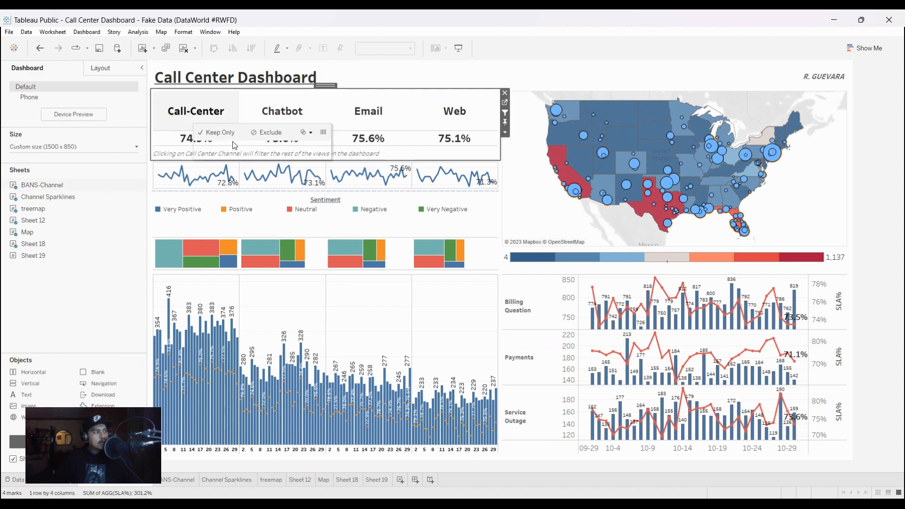
click(233, 141)
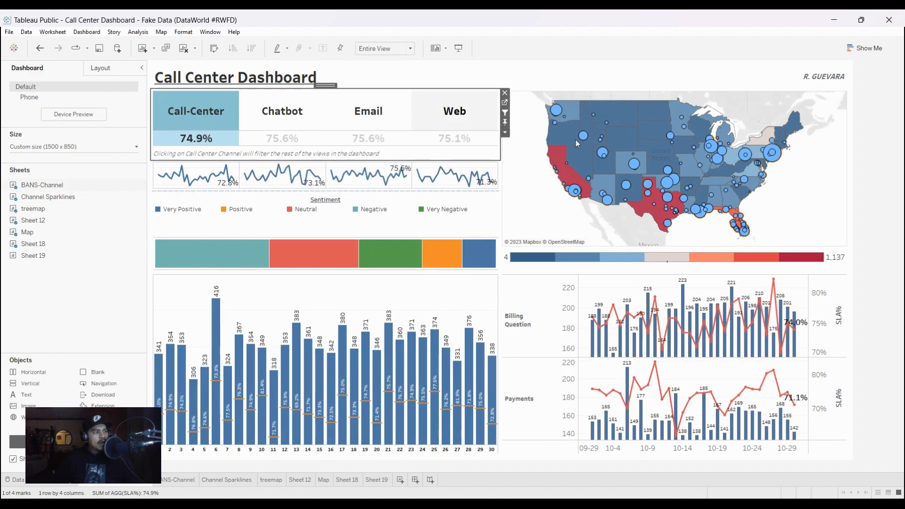
click(453, 137)
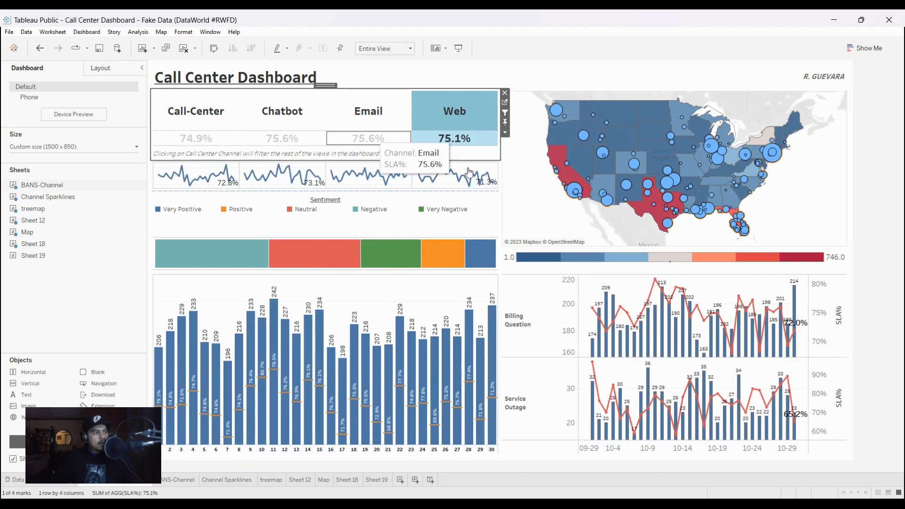
click(368, 137)
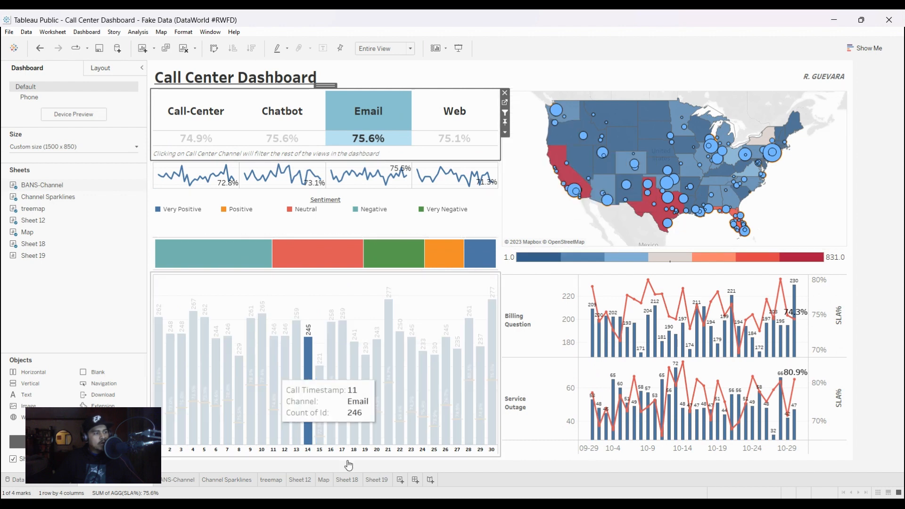
click(434, 130)
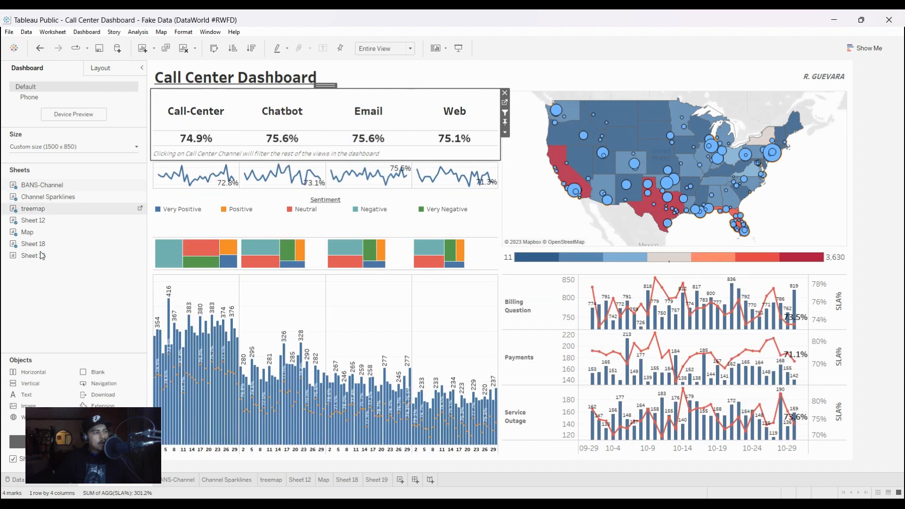